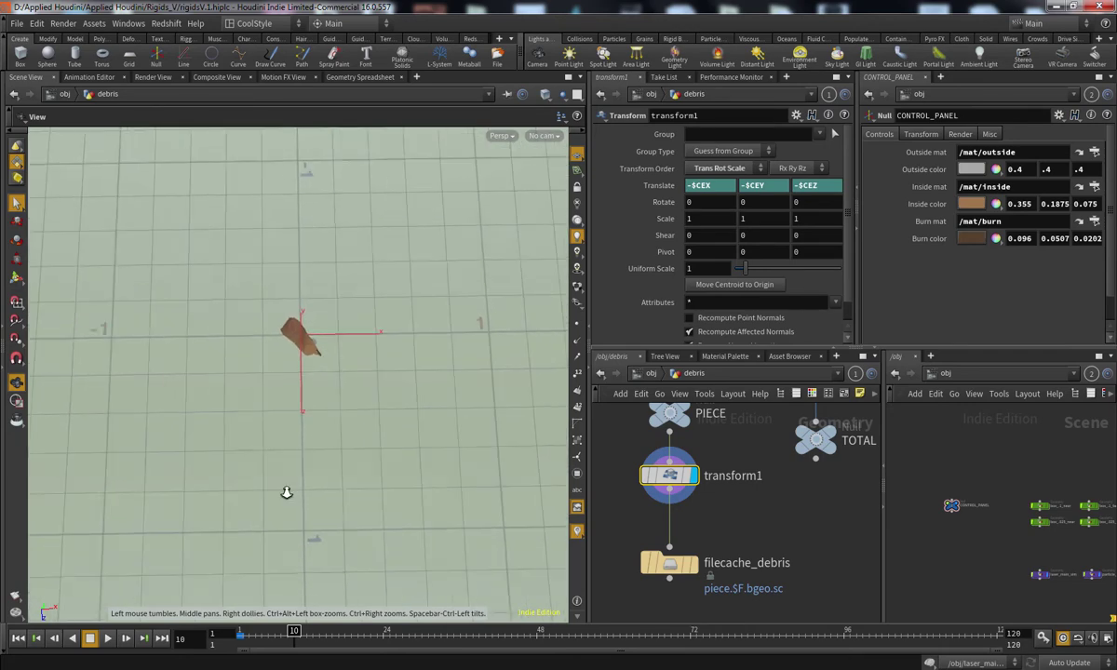
# Step: Examine the centred debris piece from several angles at different frames between 1 and 10
pyautogui.press('s')
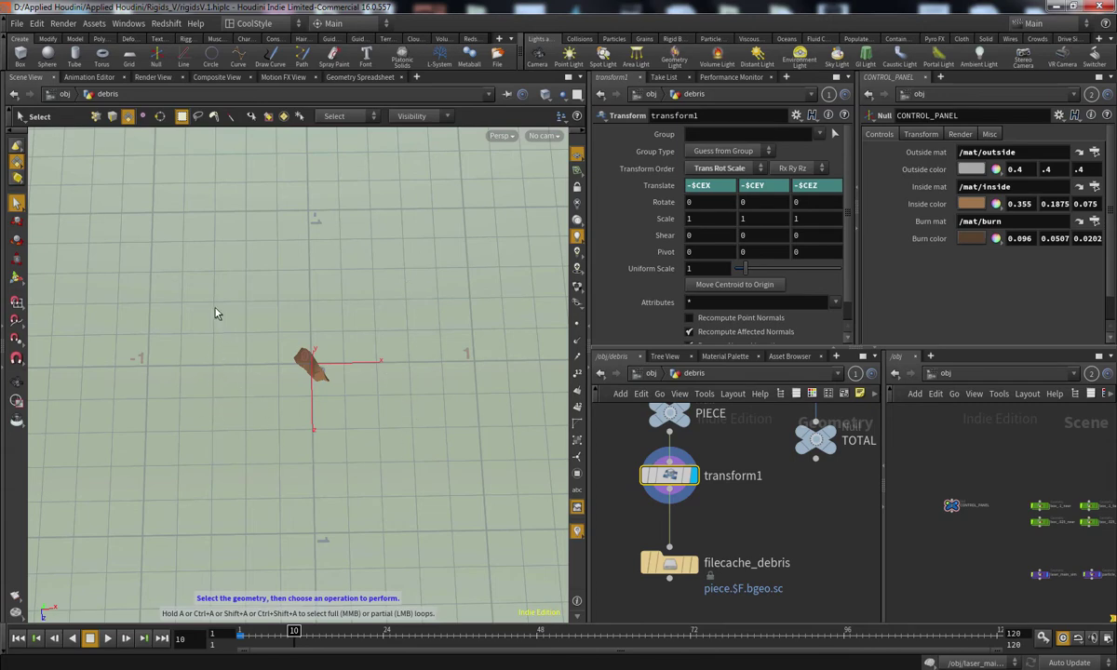
pyautogui.press('Escape')
pyautogui.moveTo(305, 444)
pyautogui.mouseDown()
pyautogui.moveTo(324, 414)
pyautogui.moveTo(263, 383)
pyautogui.moveTo(304, 398)
pyautogui.moveTo(304, 438)
pyautogui.mouseUp()
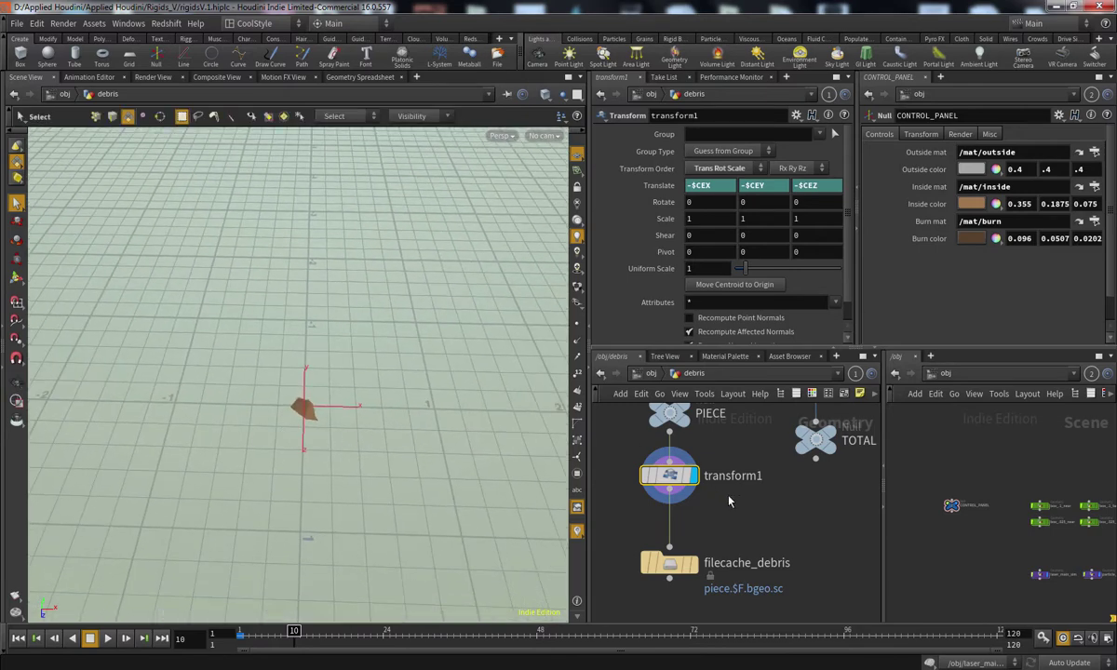
pyautogui.moveTo(287, 636)
pyautogui.mouseDown()
pyautogui.moveTo(247, 641)
pyautogui.moveTo(269, 641)
pyautogui.mouseUp()
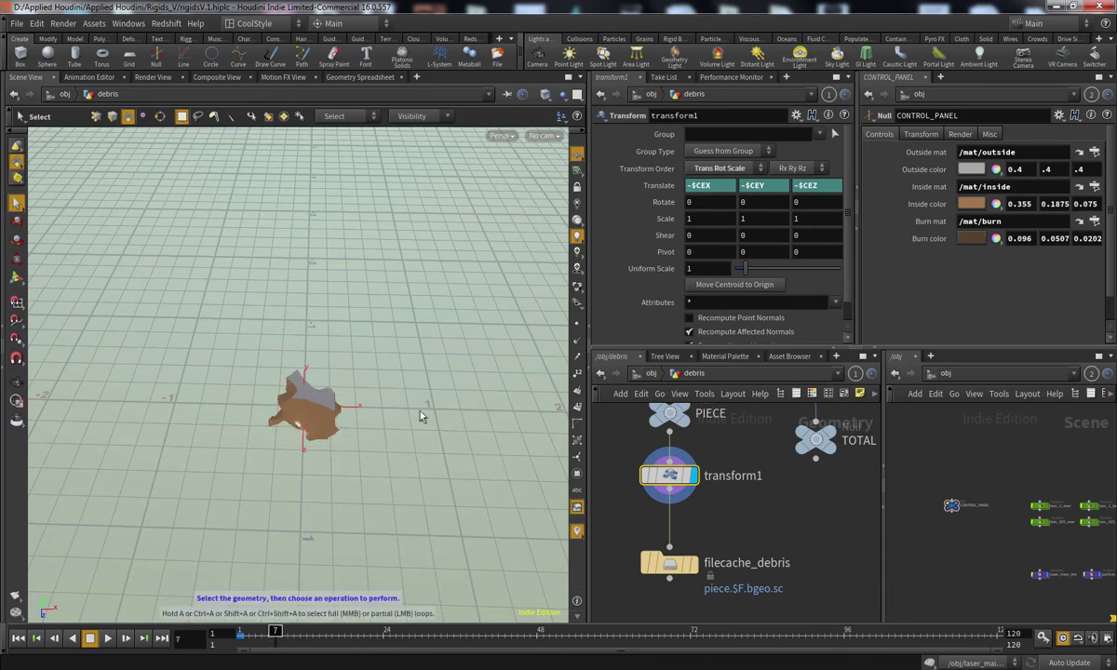
pyautogui.keyDown('alt'); pyautogui.moveTo(402, 459); pyautogui.dragTo(341, 543); pyautogui.keyUp('alt')
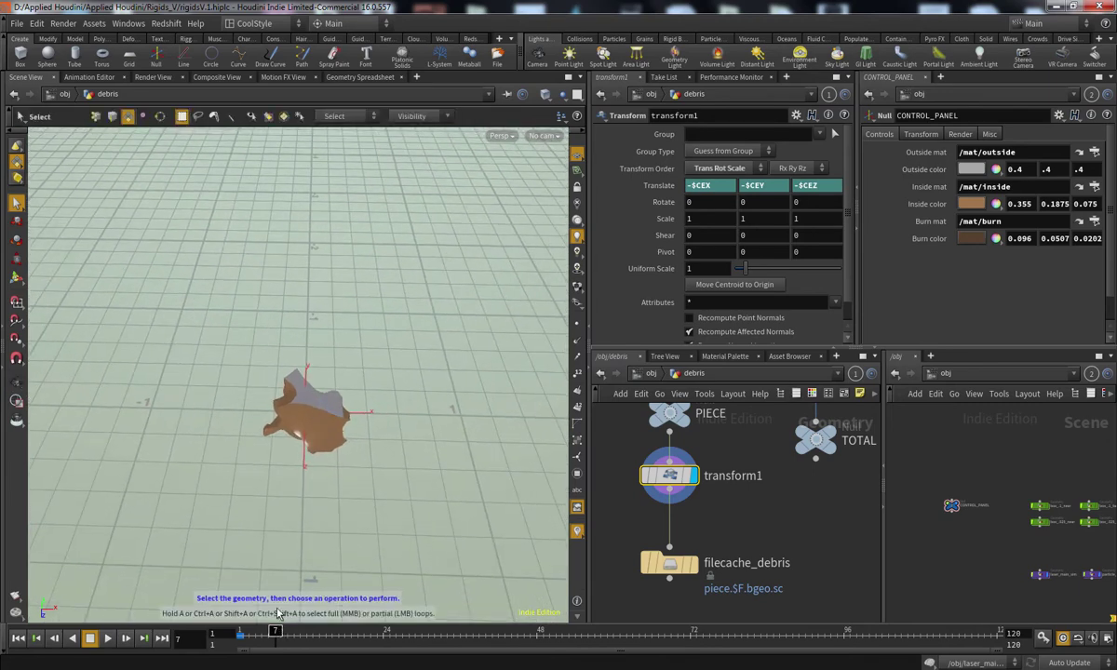
pyautogui.moveTo(270, 631); pyautogui.dragTo(293, 632)
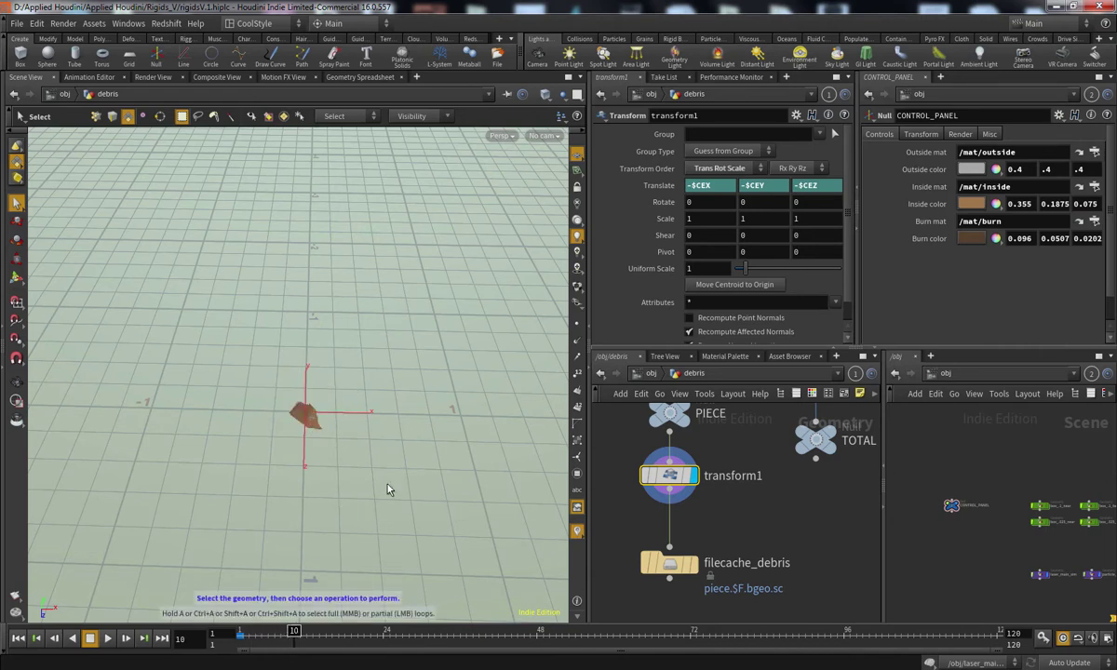
pyautogui.moveTo(293, 633); pyautogui.dragTo(241, 638)
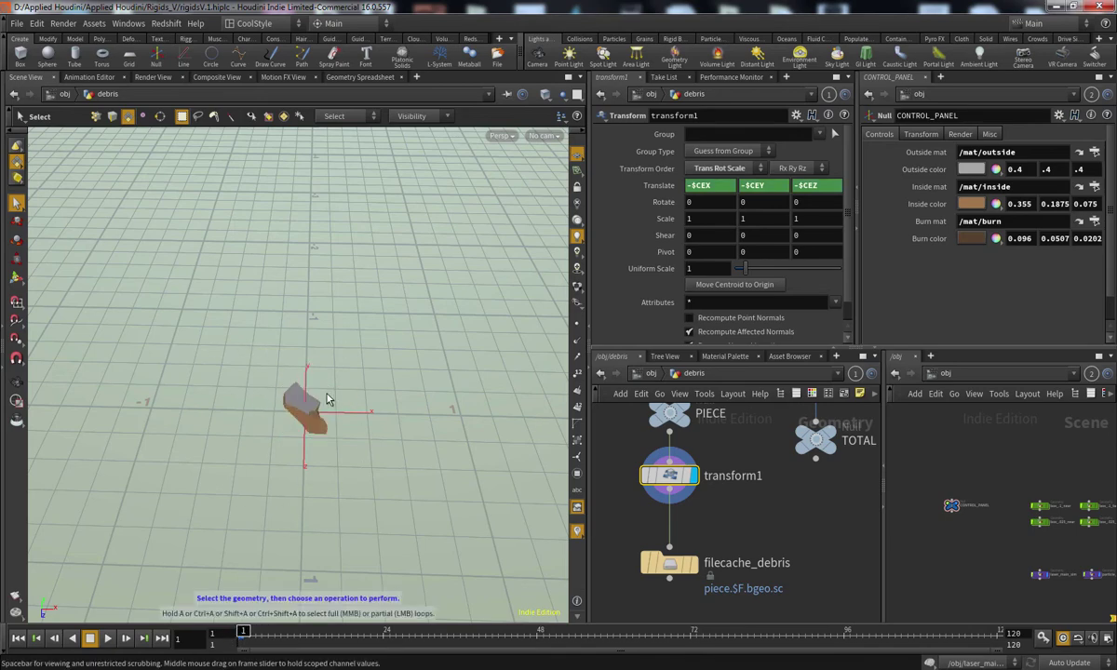
pyautogui.moveTo(277, 490); pyautogui.dragTo(264, 409)
pyautogui.moveTo(349, 523); pyautogui.dragTo(456, 469)
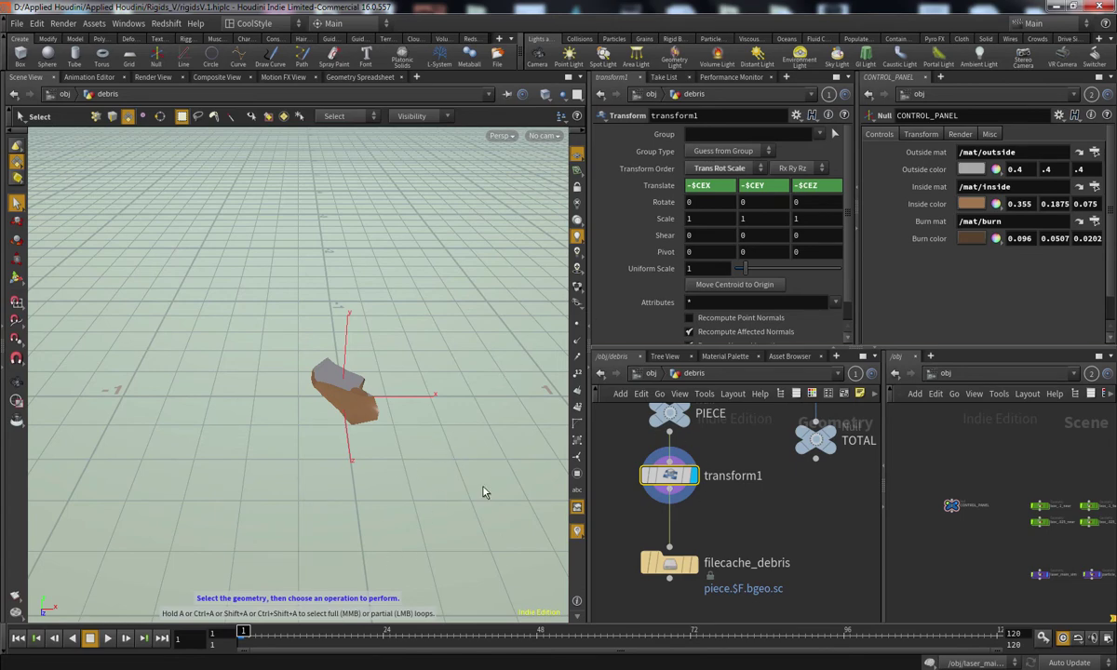
pyautogui.moveTo(491, 502); pyautogui.dragTo(447, 433)
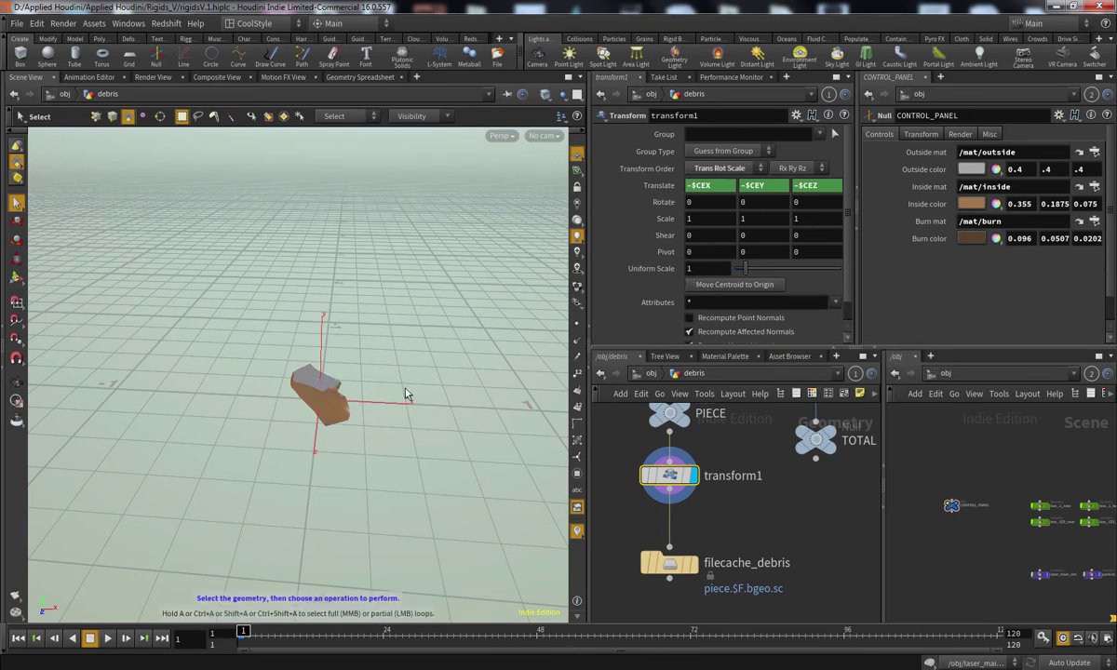
# Step: Compare the bounding-box size information of the PIECE and transform1 nodes at frames 1 and 2
pyautogui.moveTo(718, 434); pyautogui.dragTo(727, 493, button='middle')
pyautogui.middleClick(676, 472)
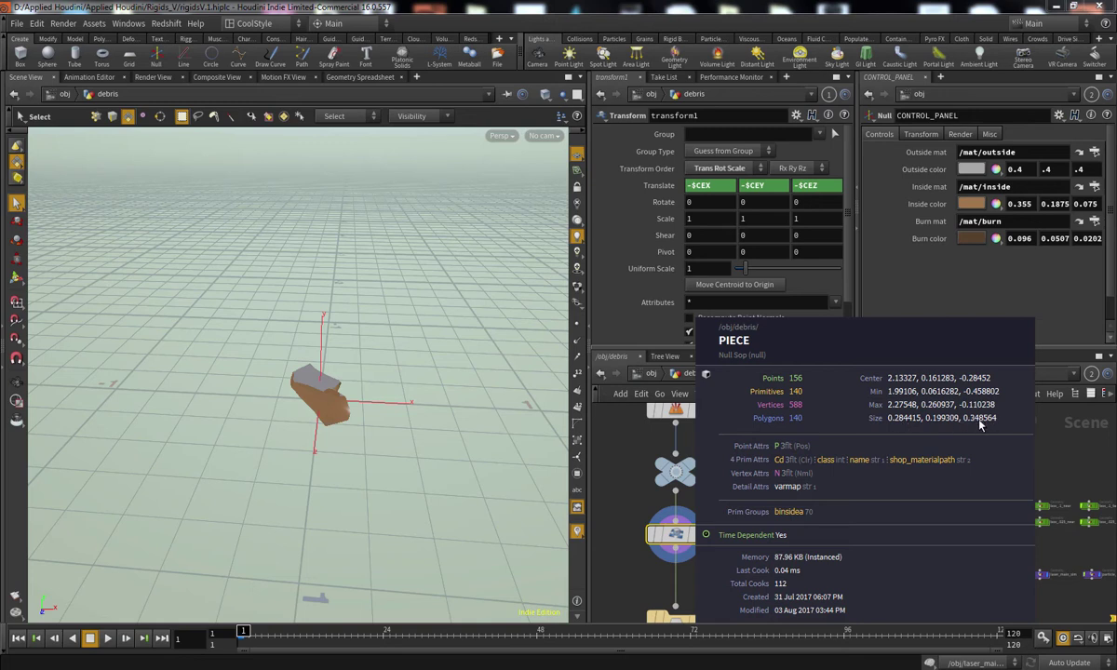
pyautogui.moveTo(981, 425); pyautogui.dragTo(883, 384, button='middle')
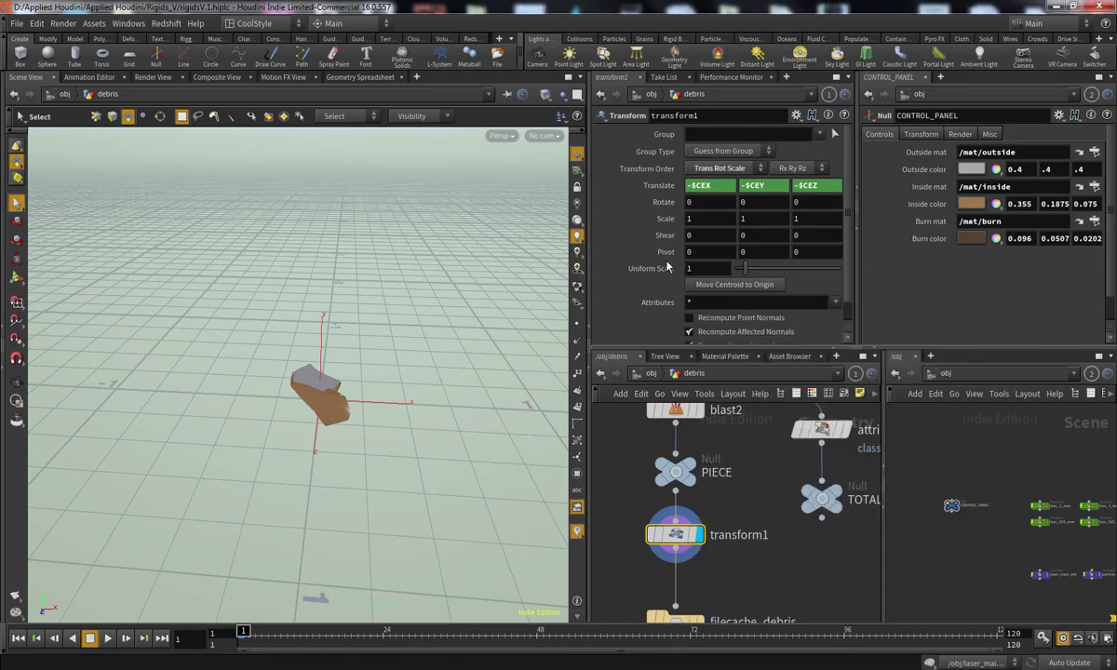
pyautogui.moveTo(694, 535); pyautogui.dragTo(693, 535, button='middle')
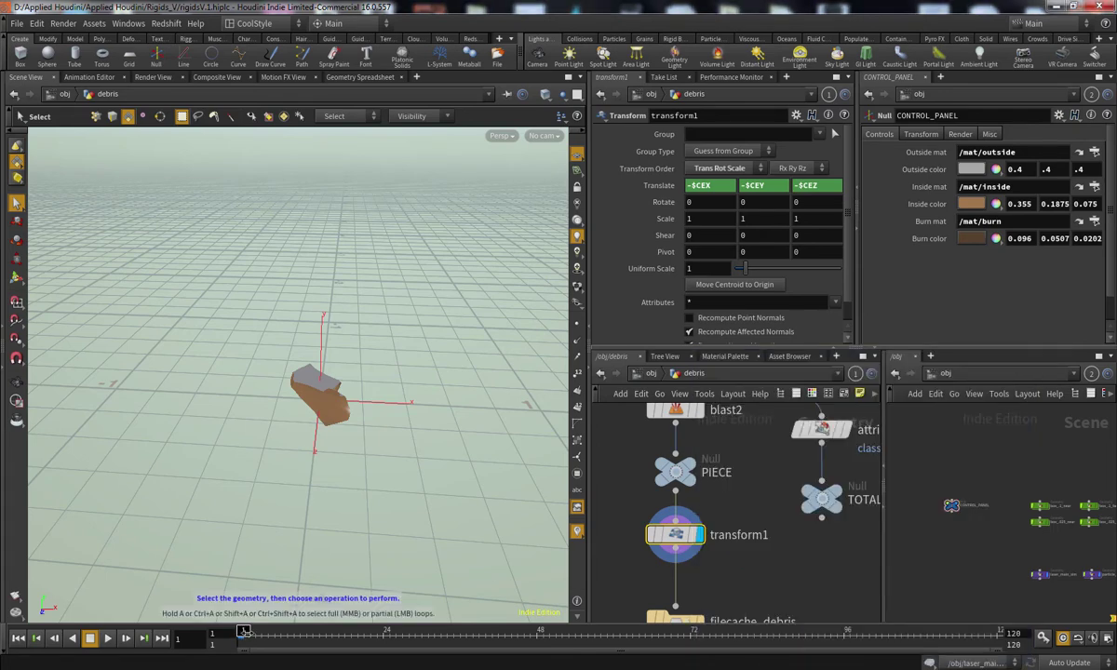
pyautogui.moveTo(242, 632); pyautogui.dragTo(243, 631)
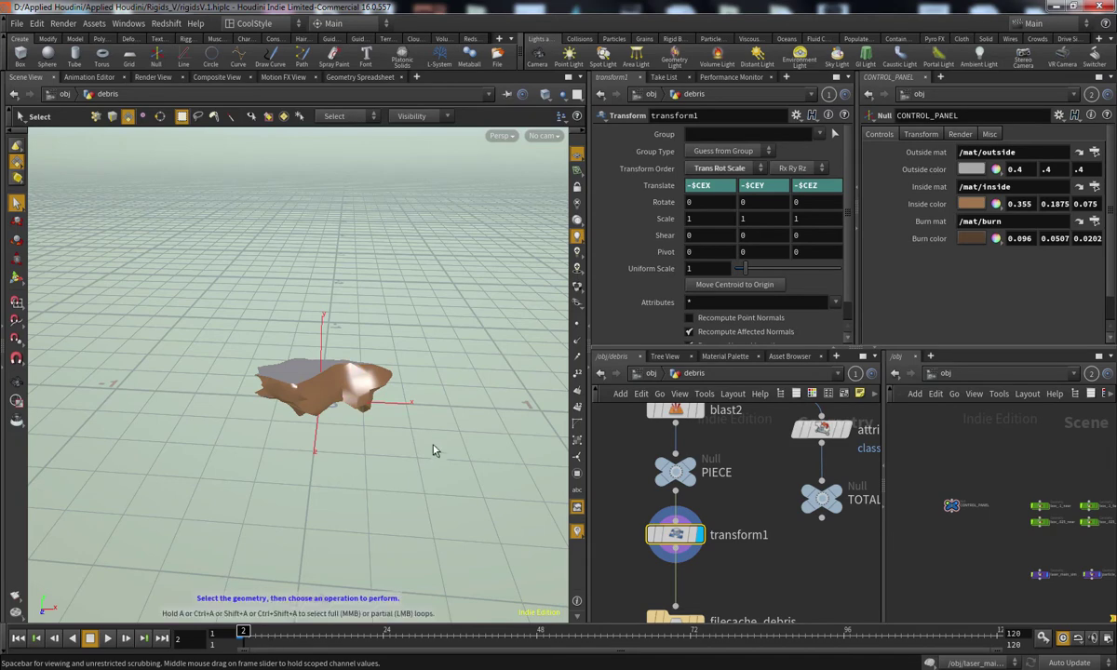
pyautogui.middleClick(689, 538)
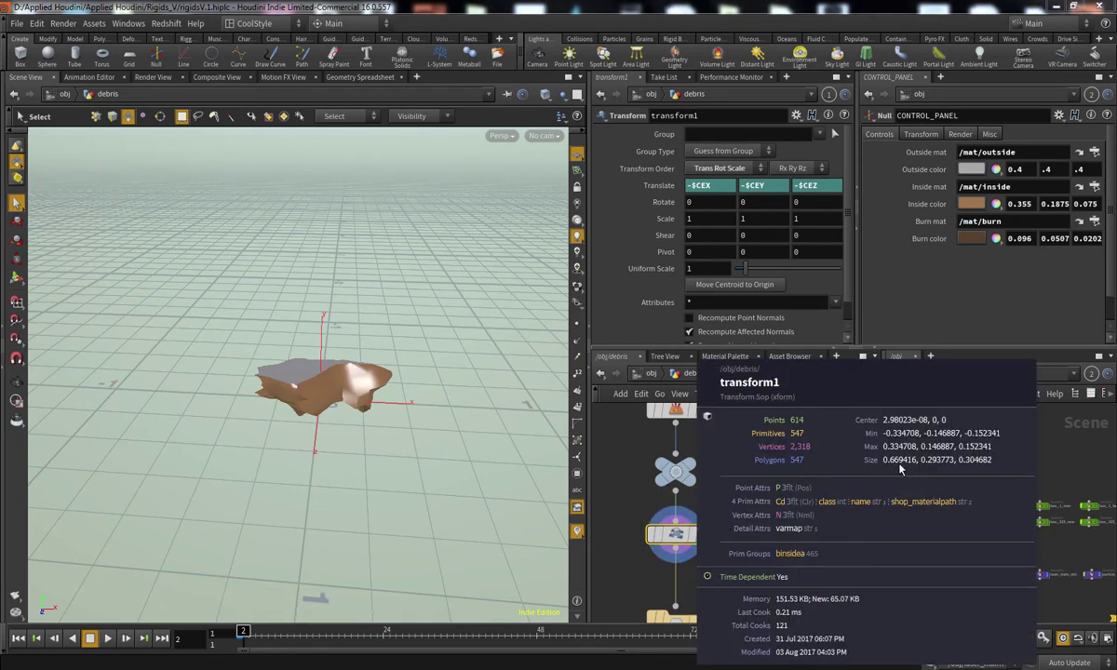
# Step: At frame 1, replace transform1's Uniform Scale in the expression editor with the opening max(bbox("../PIECE/",D_XSIZE)
pyautogui.click(239, 632)
pyautogui.click(709, 267)
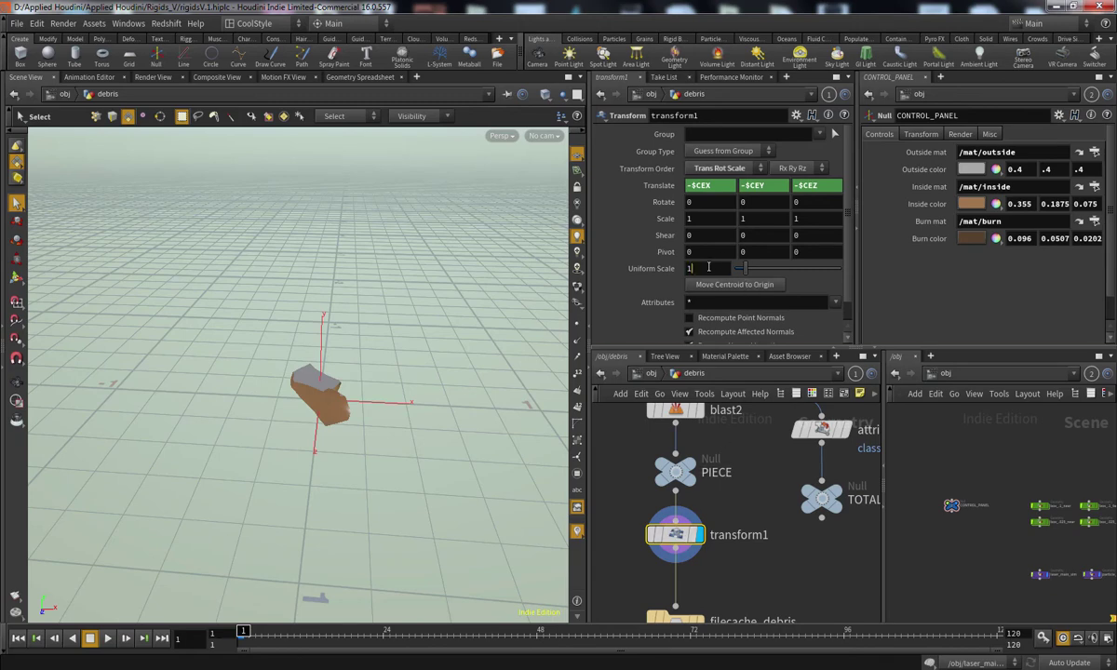
pyautogui.hotkey('alt', 'e')
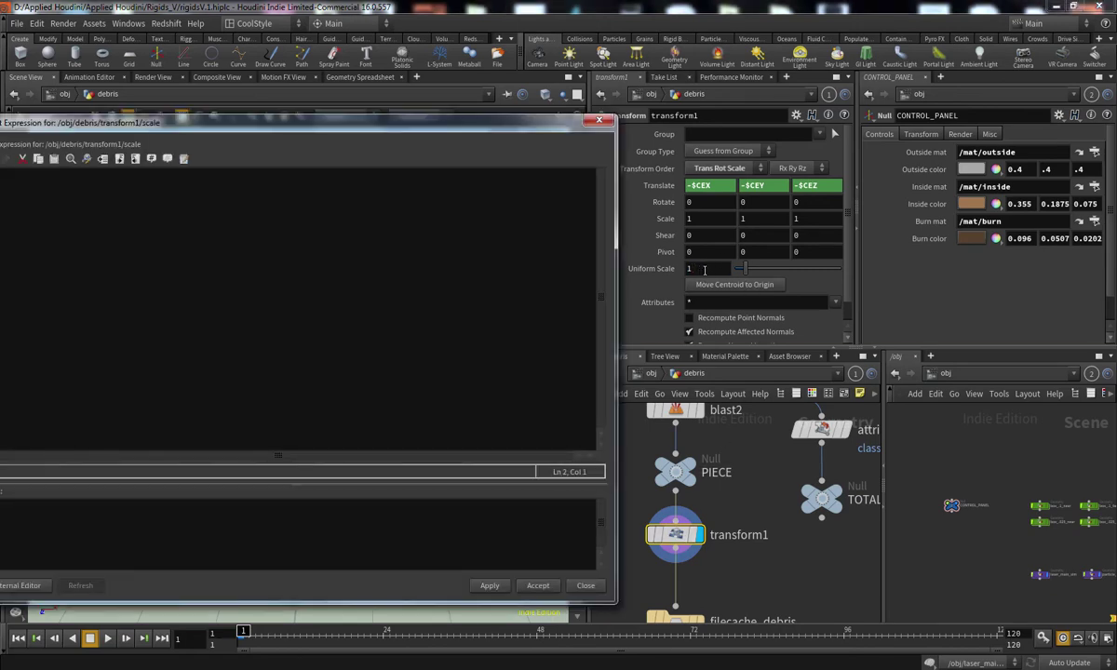
pyautogui.moveTo(463, 122); pyautogui.dragTo(498, 105)
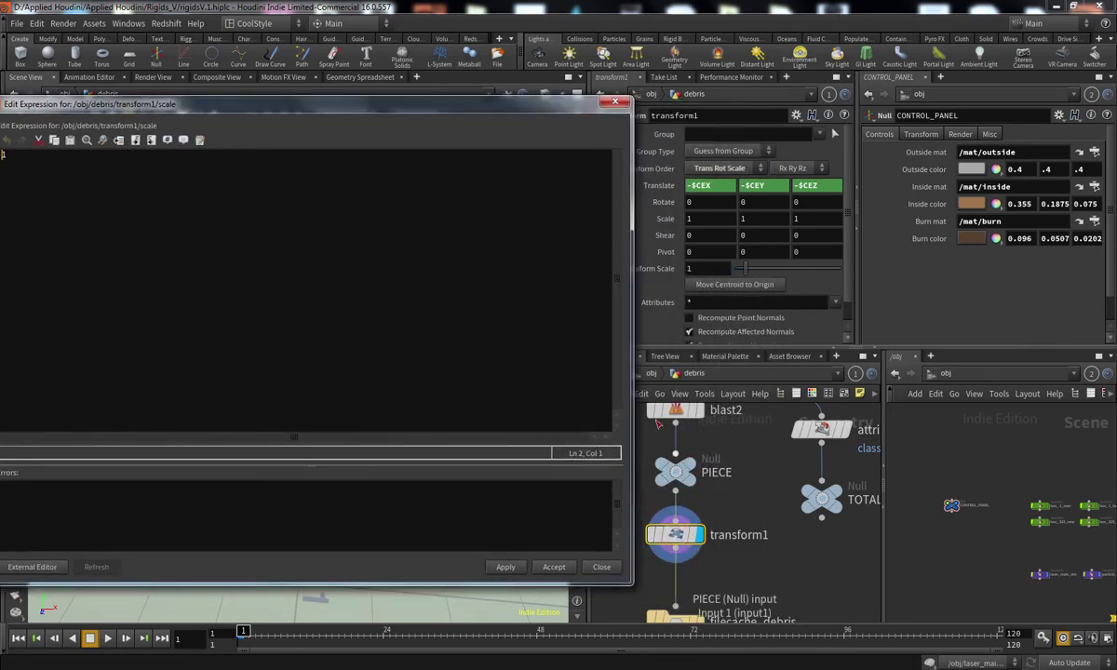
pyautogui.moveTo(494, 105); pyautogui.dragTo(613, 100)
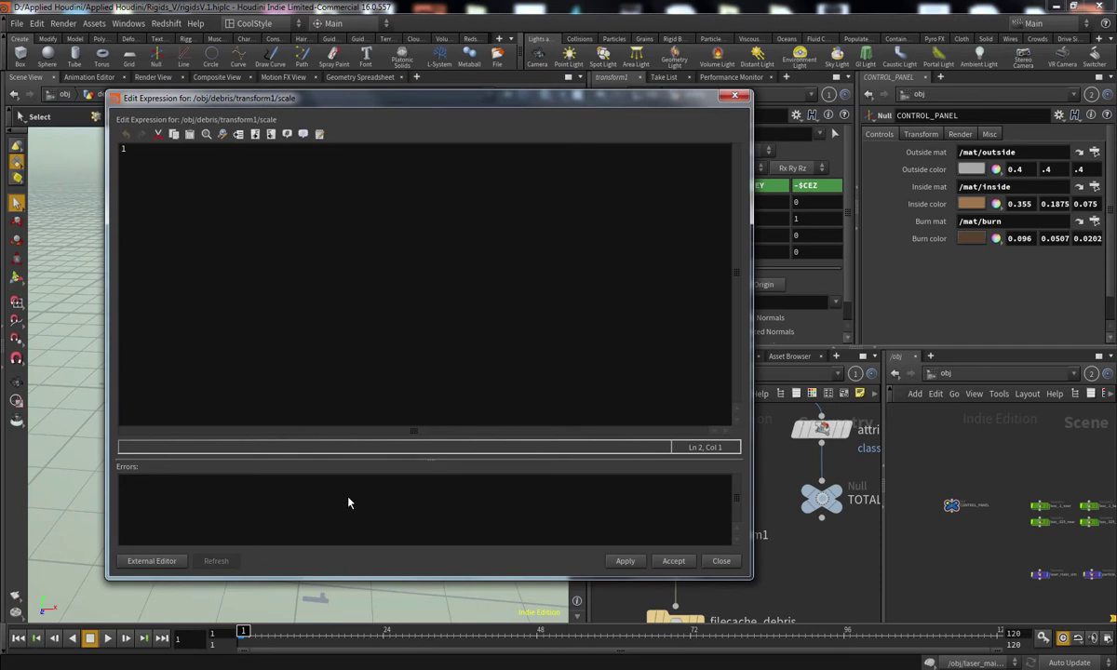
pyautogui.press('BackSpace')
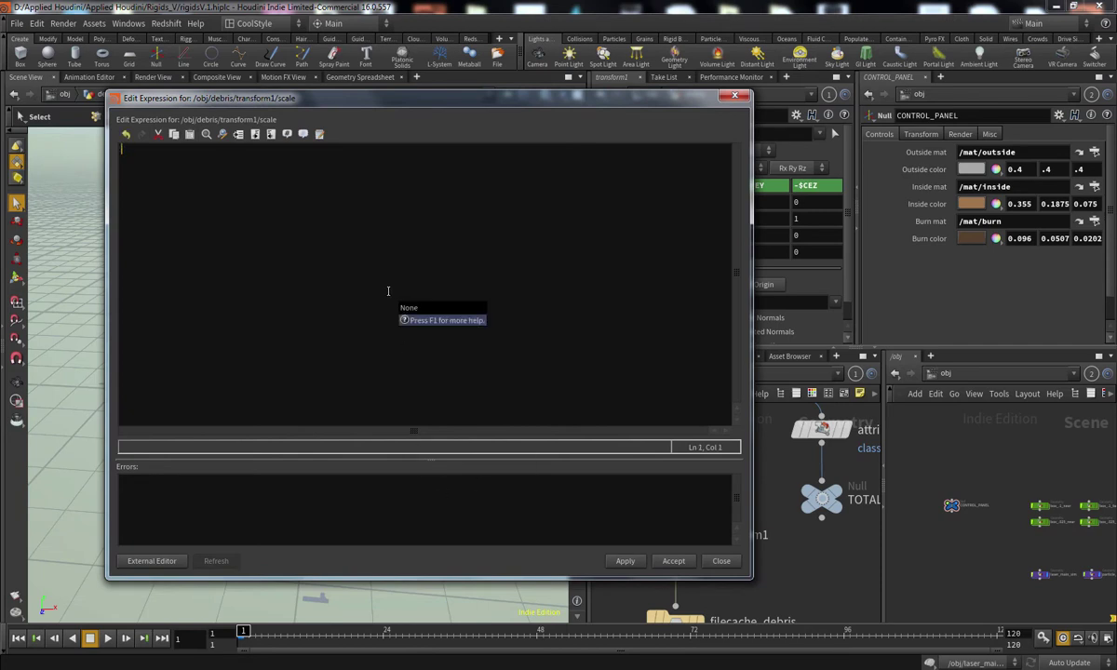
pyautogui.write('max(')
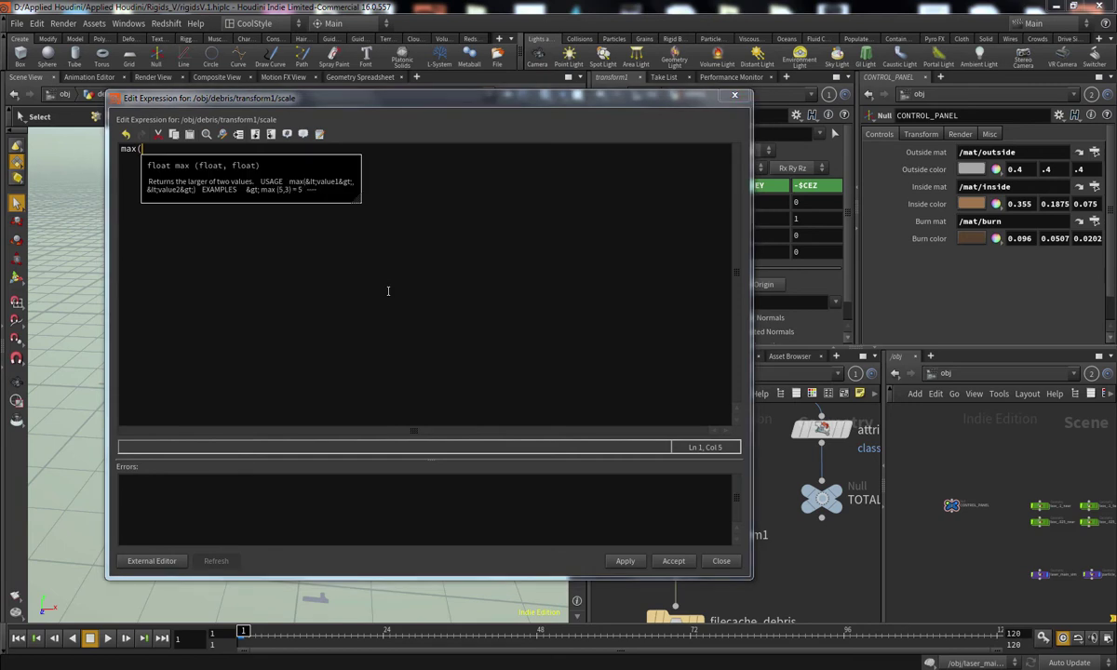
pyautogui.write('bbox(')
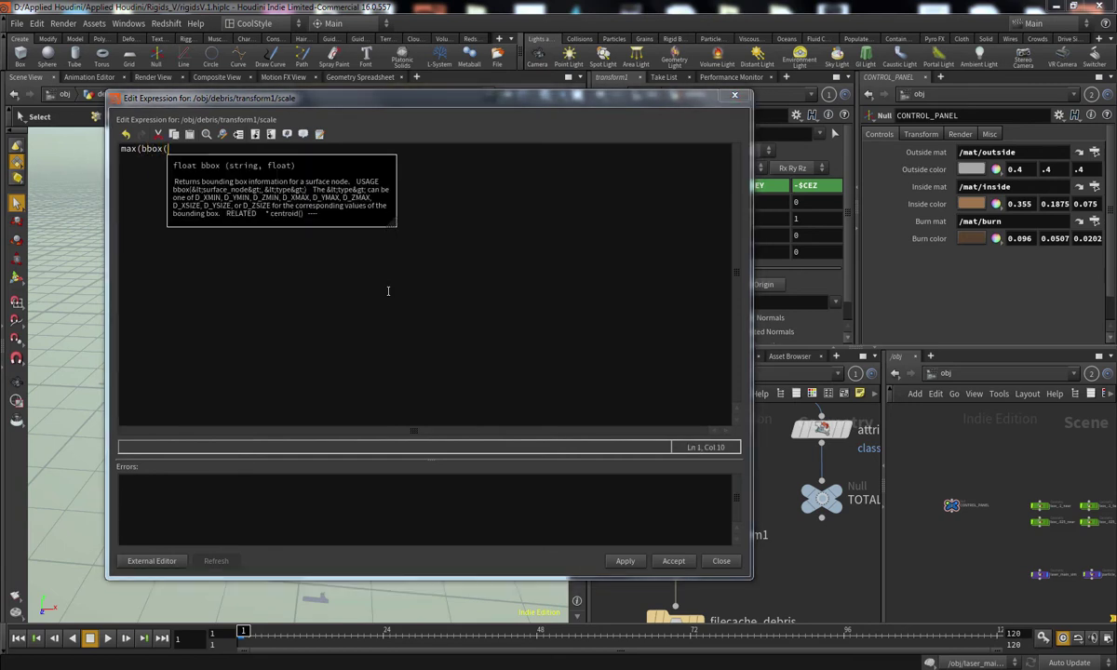
pyautogui.write('"../')
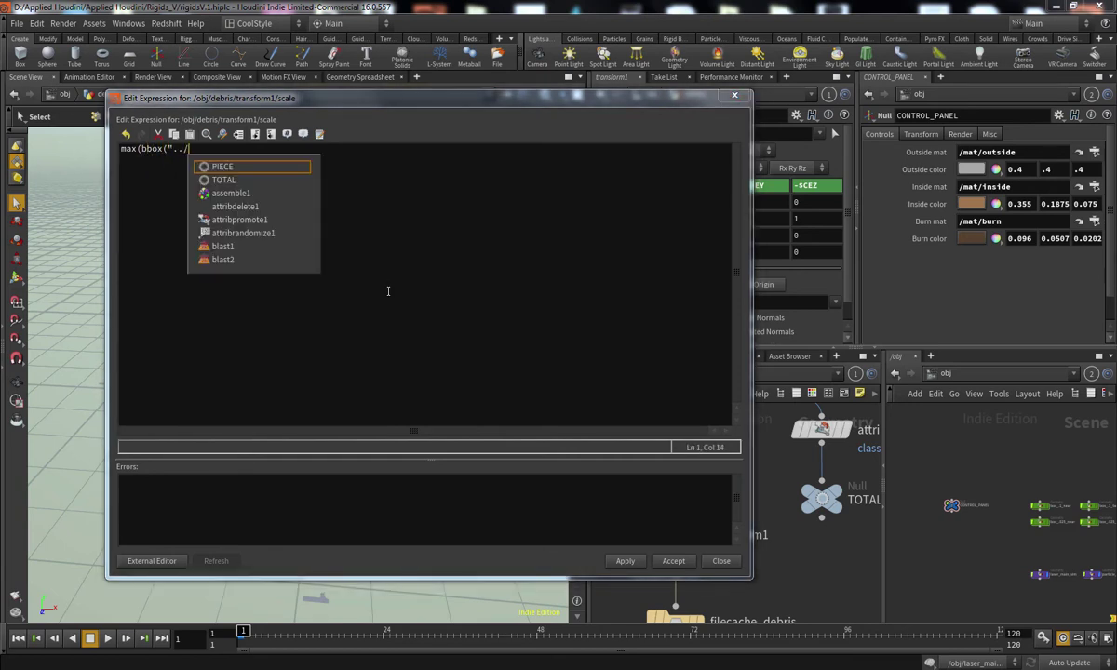
pyautogui.write('PIECE/",D_X')
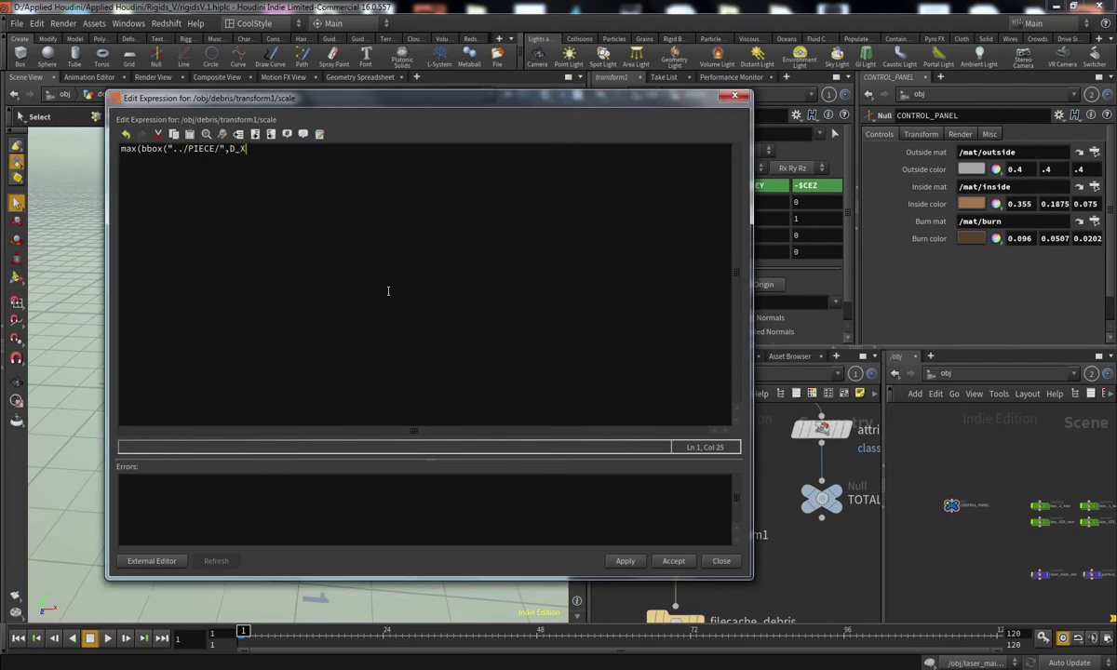
pyautogui.write('SIZE)')
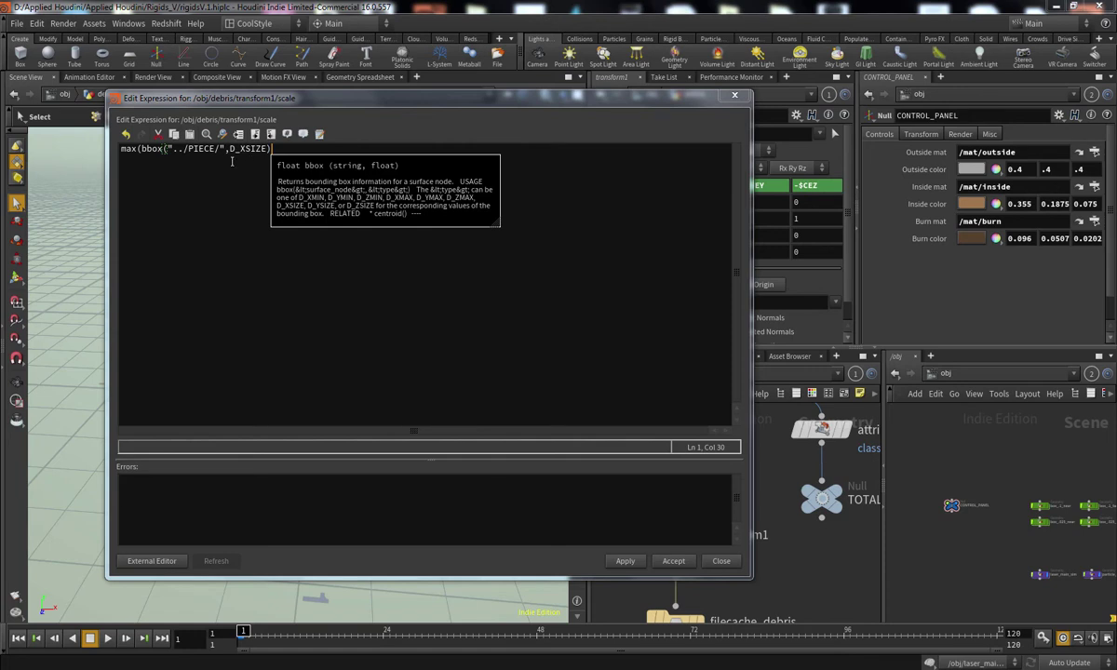
# Step: Add bbox("../PIECE/",D_YSIZE) as the second max argument, close the expression's parenthesis and apply it to Uniform Scale
pyautogui.moveTo(271, 149); pyautogui.dragTo(144, 150)
pyautogui.hotkey('ctrl', 'c')
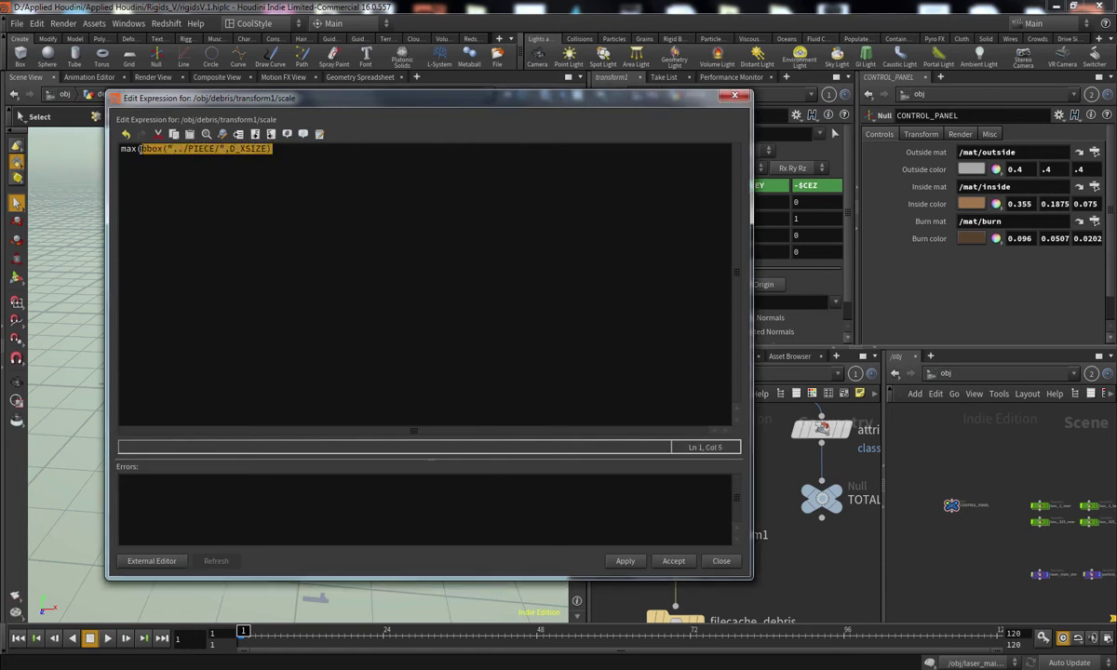
pyautogui.click(285, 161)
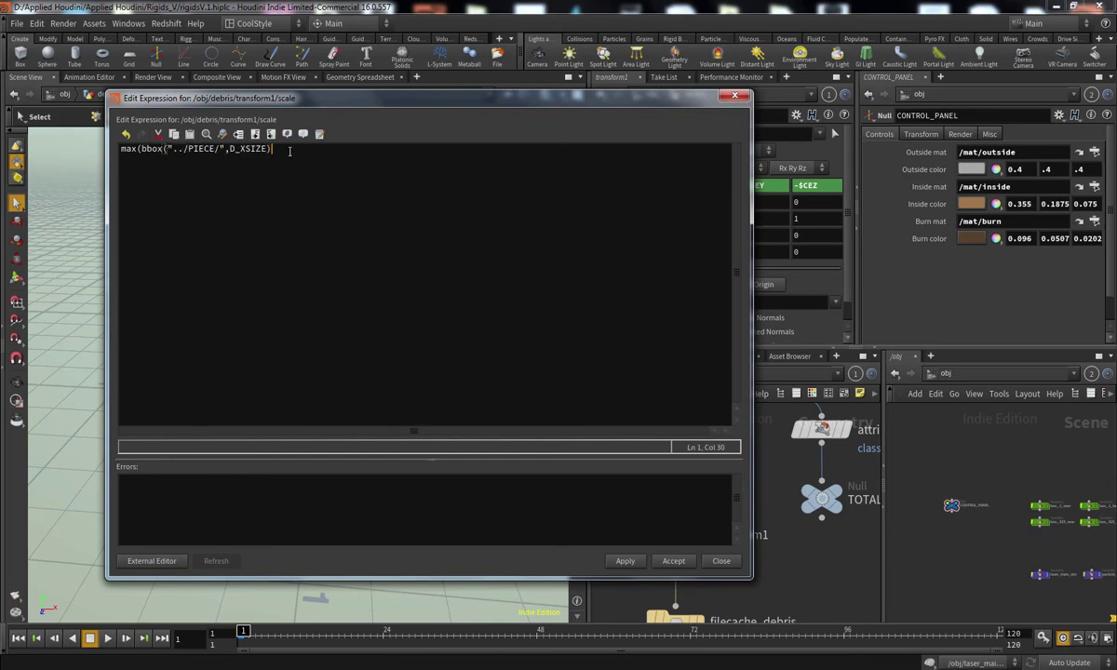
pyautogui.write(',b')
pyautogui.hotkey('ctrl', 'v')
pyautogui.press('BackSpace')
pyautogui.write('Y')
pyautogui.press('End')
pyautogui.write(')')
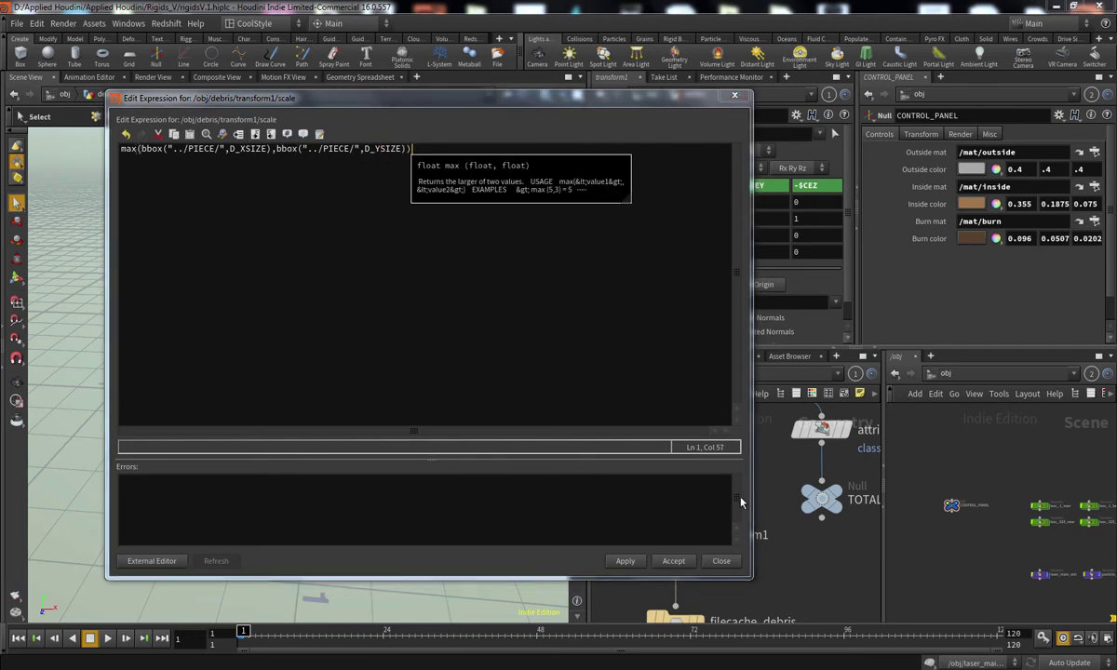
pyautogui.click(625, 561)
pyautogui.moveTo(577, 97); pyautogui.dragTo(355, 406)
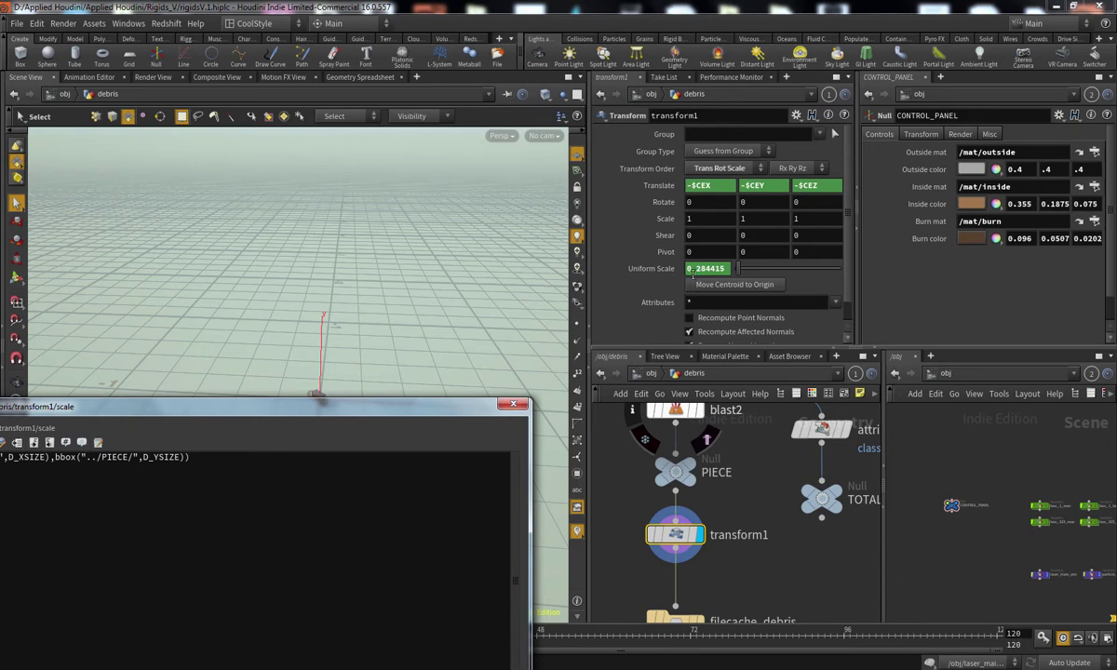
pyautogui.click(642, 450)
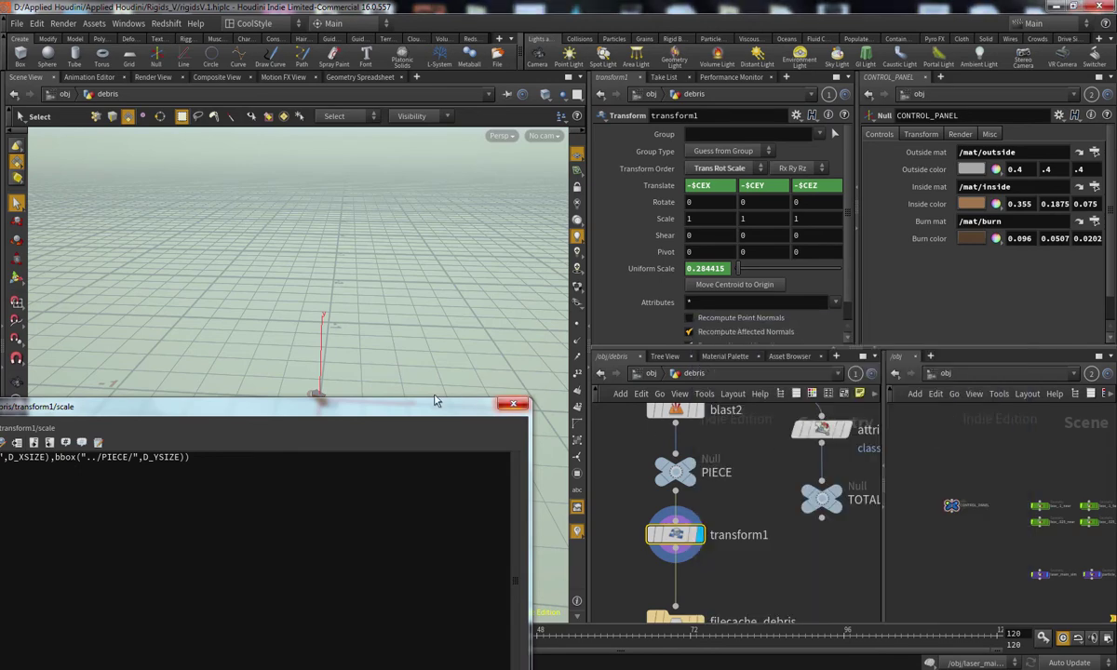
# Step: Review the Uniform Scale expression's X-size and Y-size arguments in the expression editor
pyautogui.hotkey('alt', 'e')
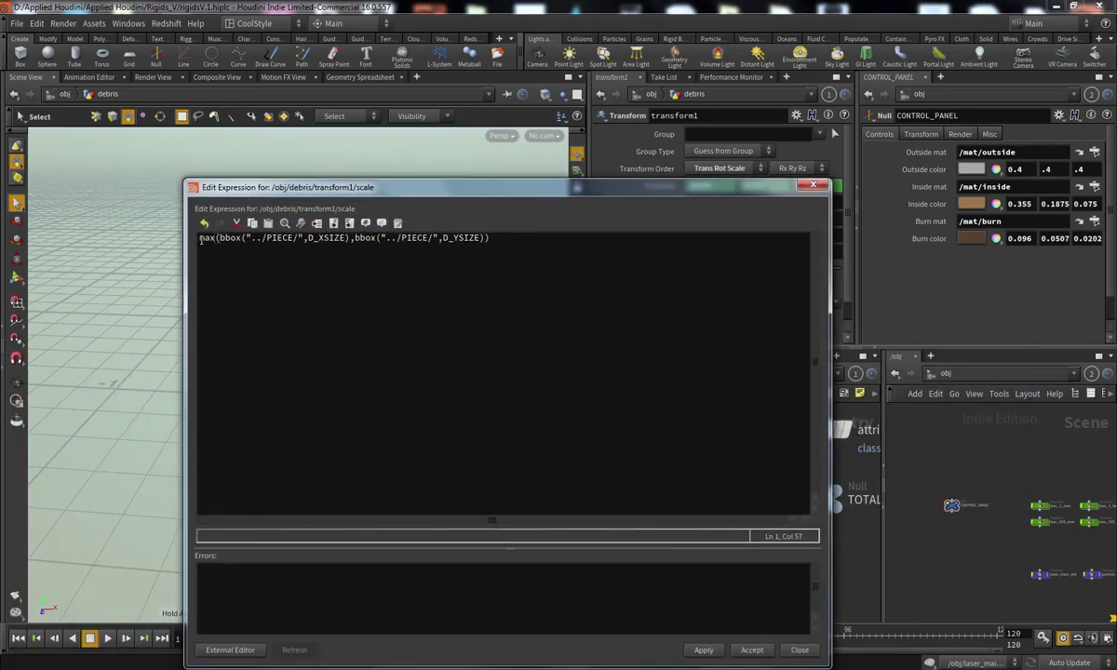
pyautogui.press('Home')
pyautogui.hotkey('shift', 'End')
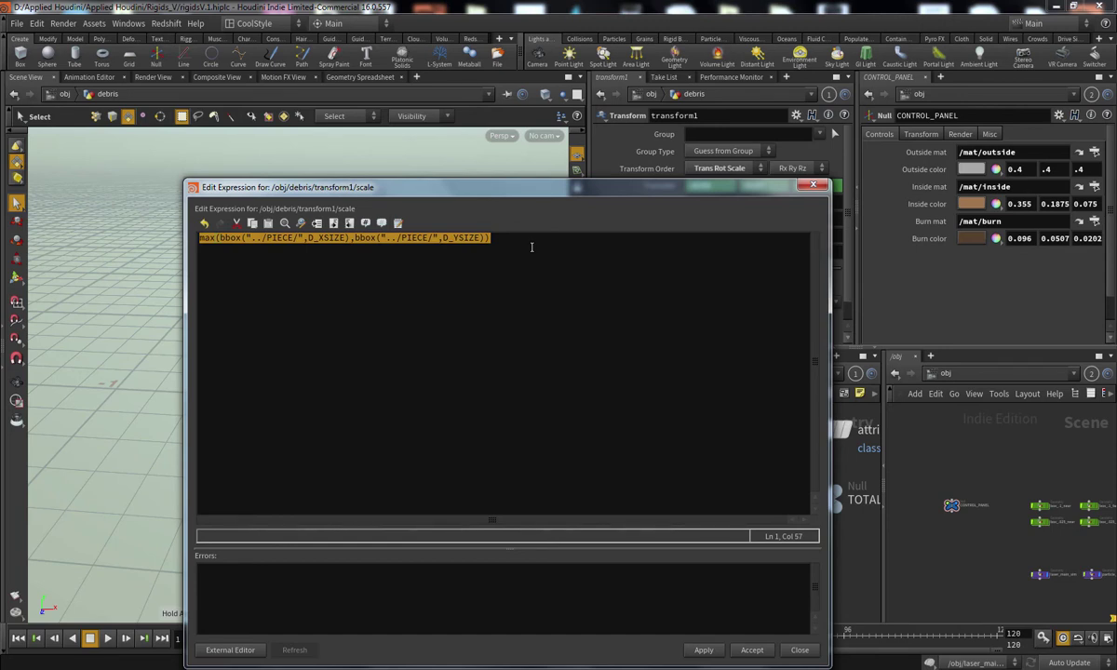
pyautogui.moveTo(289, 237); pyautogui.dragTo(331, 238)
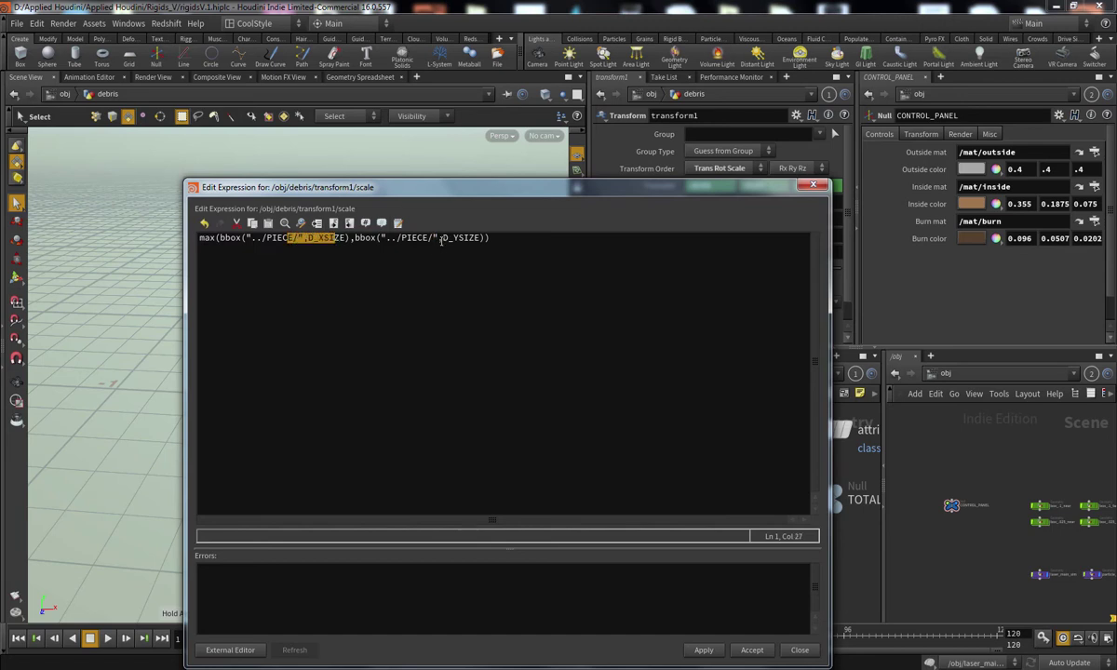
pyautogui.moveTo(441, 240); pyautogui.dragTo(485, 239)
pyautogui.click(485, 239)
pyautogui.moveTo(494, 239); pyautogui.dragTo(197, 238)
pyautogui.click(531, 242)
pyautogui.moveTo(530, 242); pyautogui.dragTo(197, 239)
pyautogui.click(356, 294)
pyautogui.press('Home')
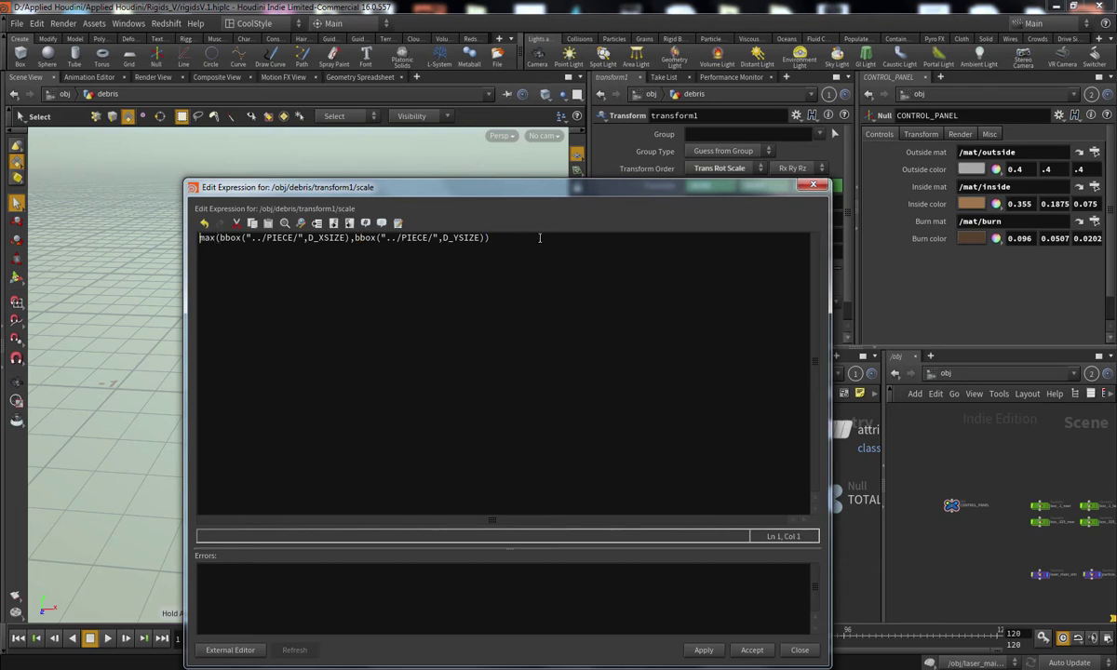
# Step: Add a new first line max(bbox("../PIECE/",D_ZSIZE), above the existing X/Y-size expression in the Uniform Scale editor
pyautogui.press('Return')
pyautogui.press('Up')
pyautogui.write('max(')
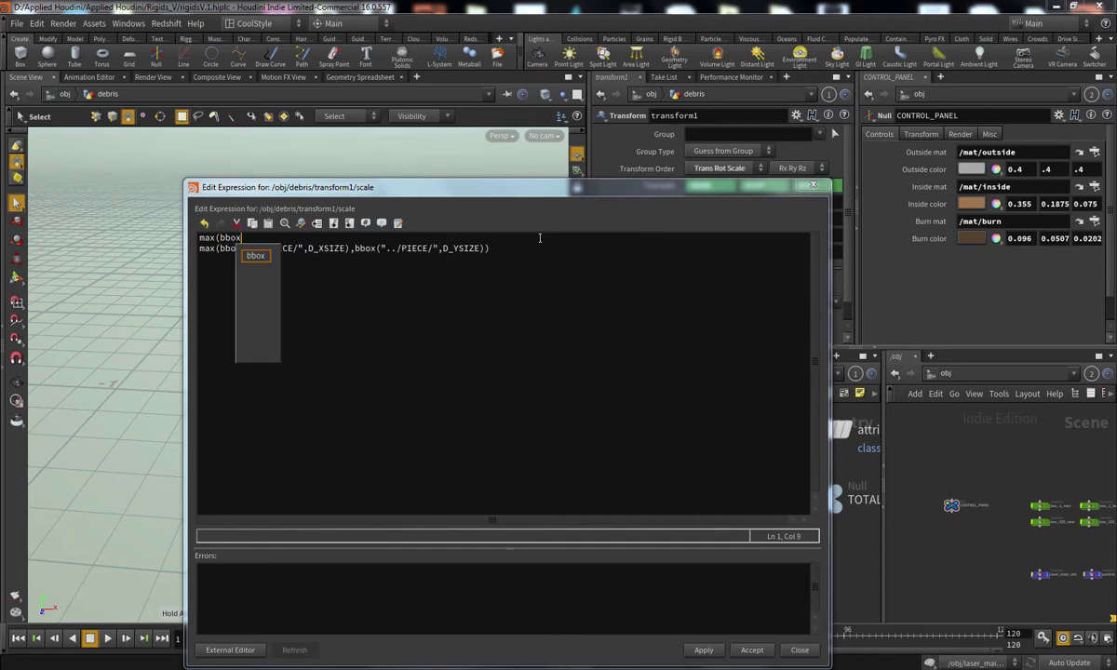
pyautogui.press('BackSpace')
pyautogui.write('bbox("../PIECE/",D_XSIZE')
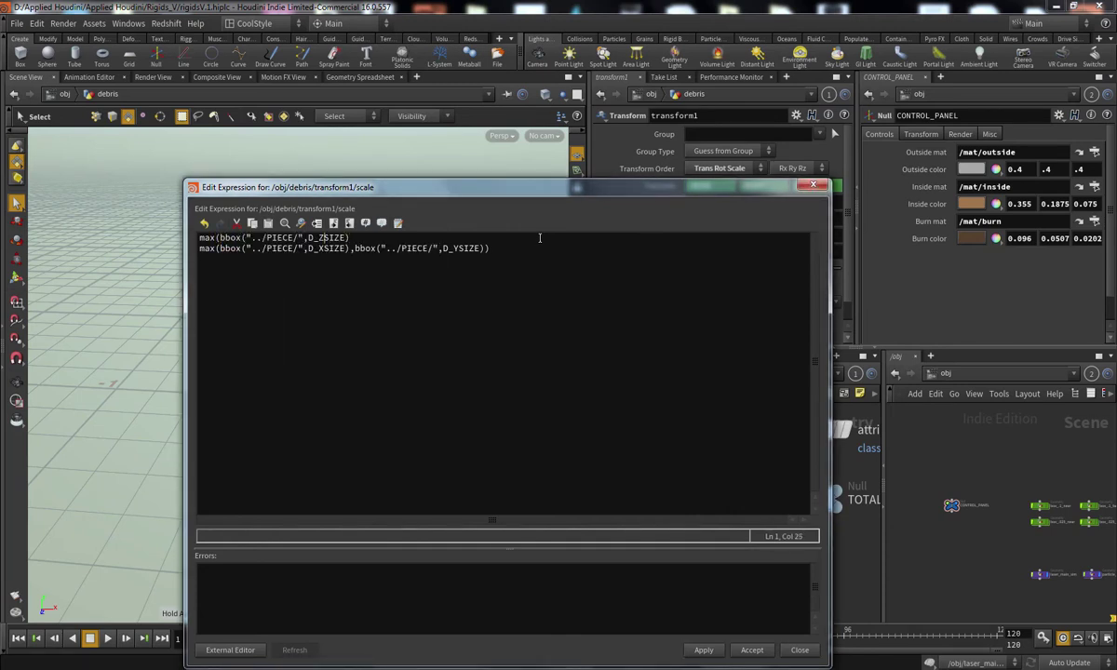
pyautogui.press('End')
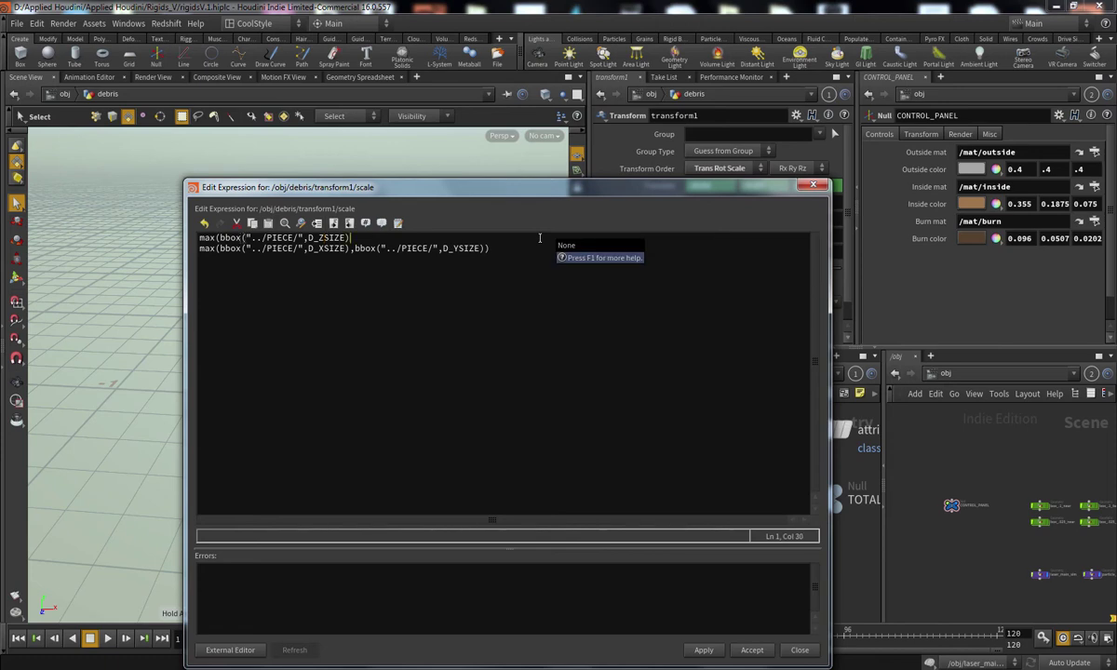
pyautogui.write(',')
pyautogui.click(456, 358)
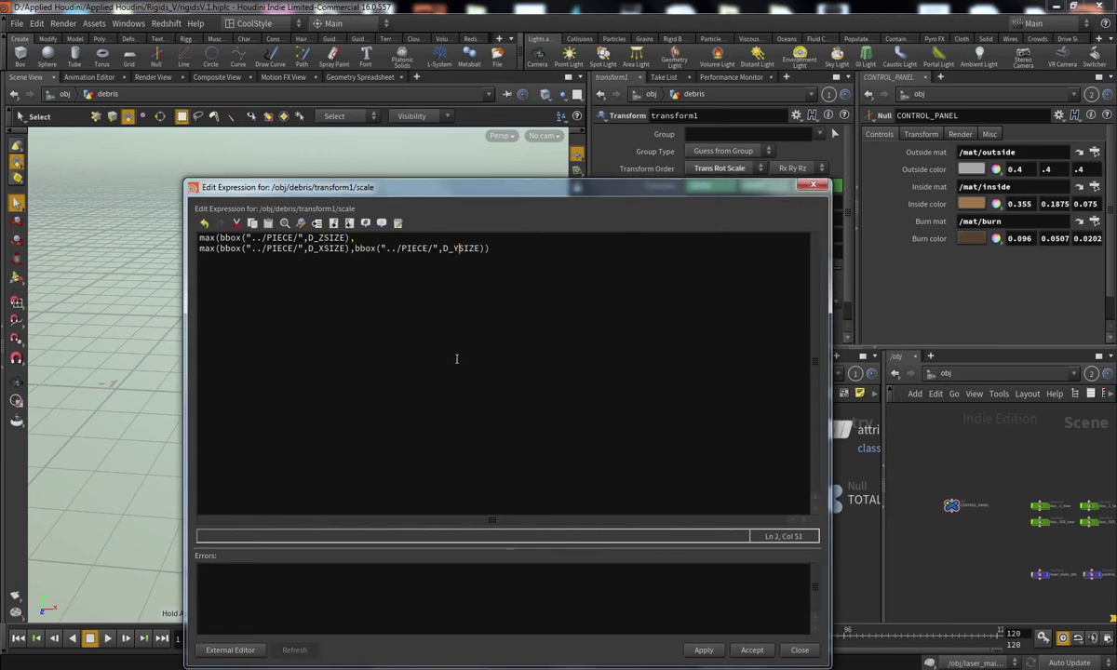
pyautogui.click(348, 234)
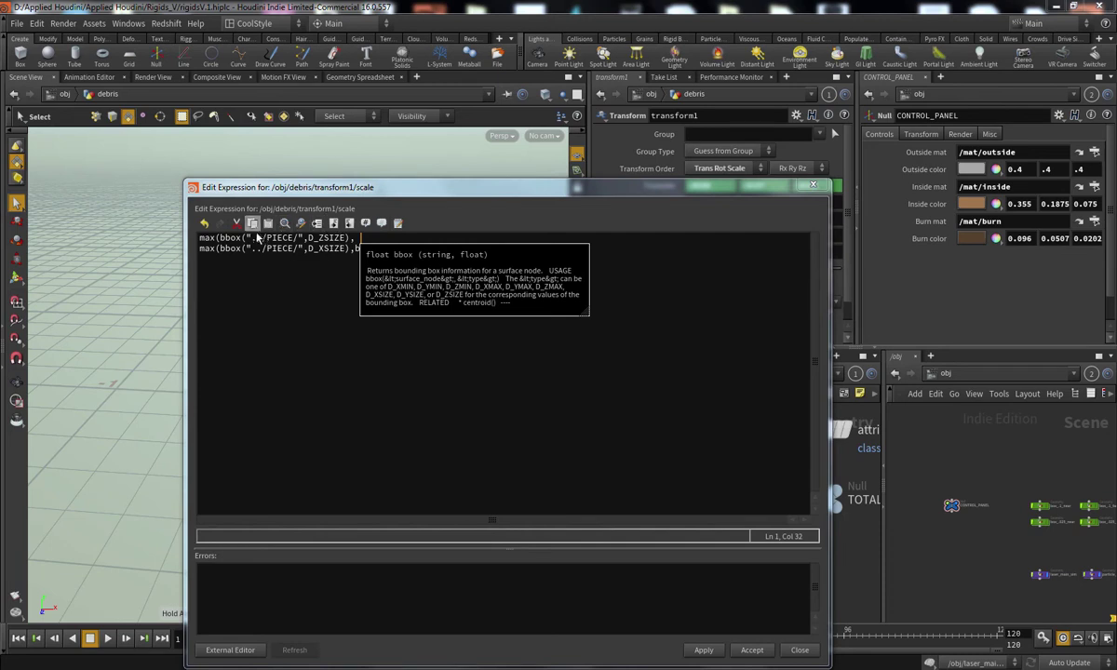
# Step: Close the outer max with a parenthesis on its own line beneath the nested expression, and check the bracket pairing
pyautogui.click(709, 313)
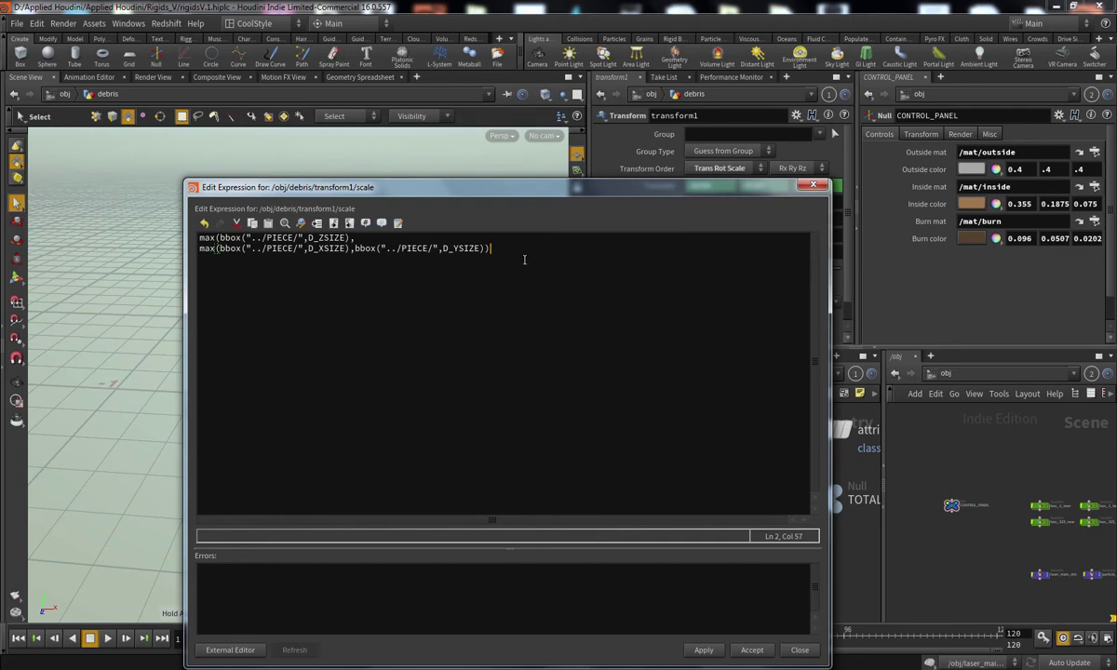
pyautogui.press('Return')
pyautogui.moveTo(221, 238); pyautogui.dragTo(330, 239)
pyautogui.click(354, 238)
pyautogui.moveTo(197, 248); pyautogui.dragTo(491, 248)
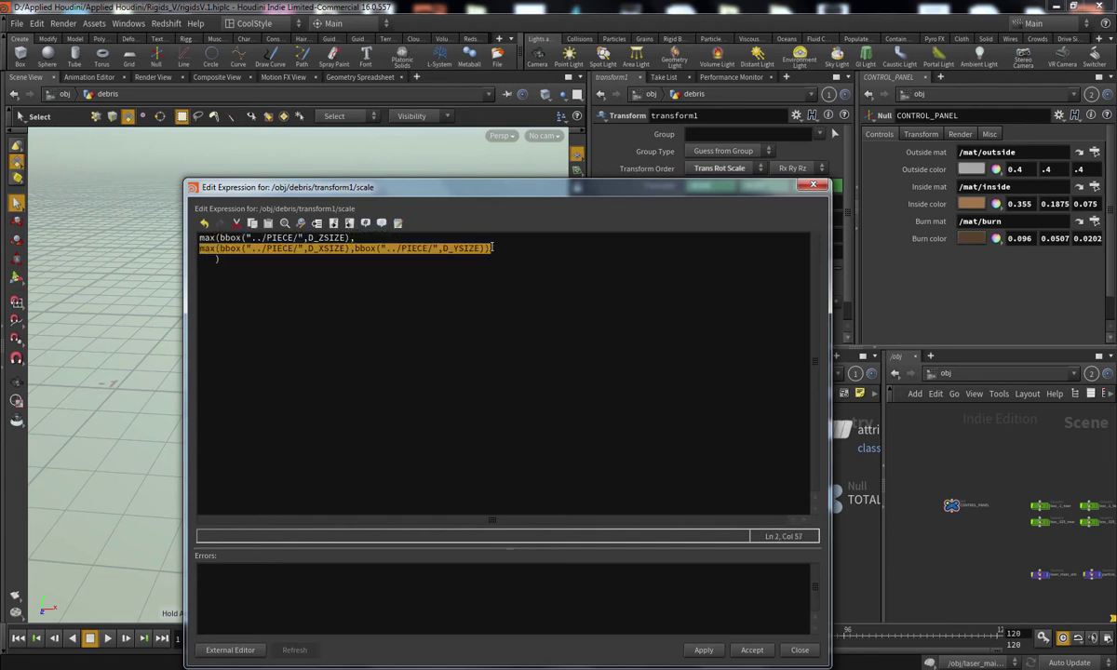
pyautogui.click(216, 260)
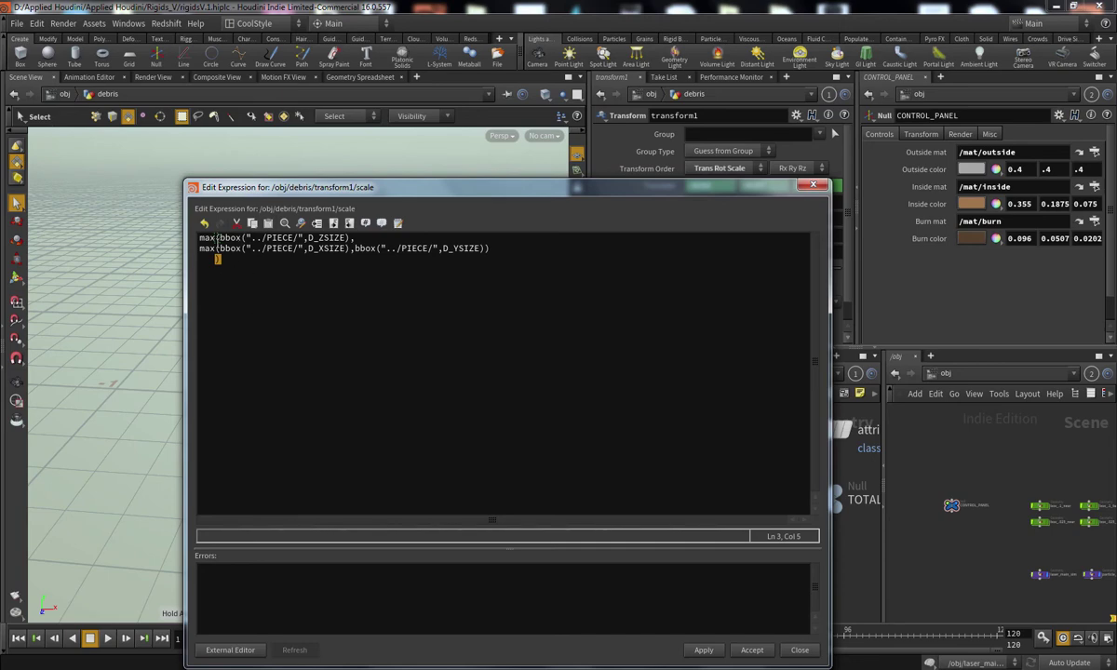
# Step: Split the bbox("../PIECE/",D_YSIZE) argument onto its own line and apply the nested max expression to transform1's Uniform Scale
pyautogui.moveTo(447, 187); pyautogui.dragTo(218, 77)
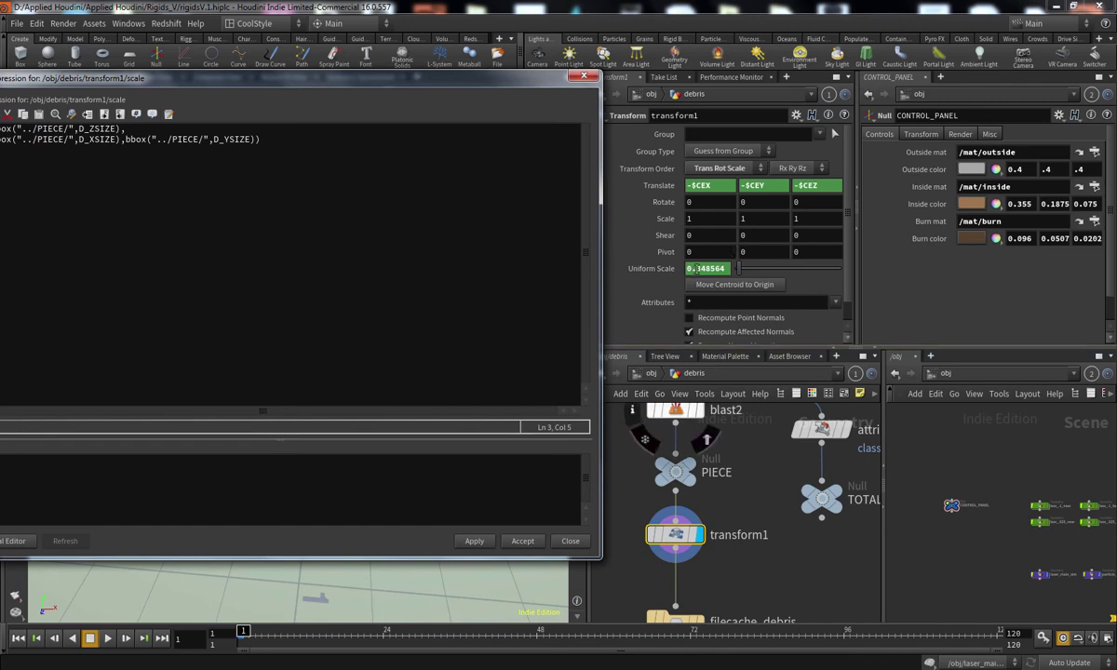
pyautogui.click(635, 437)
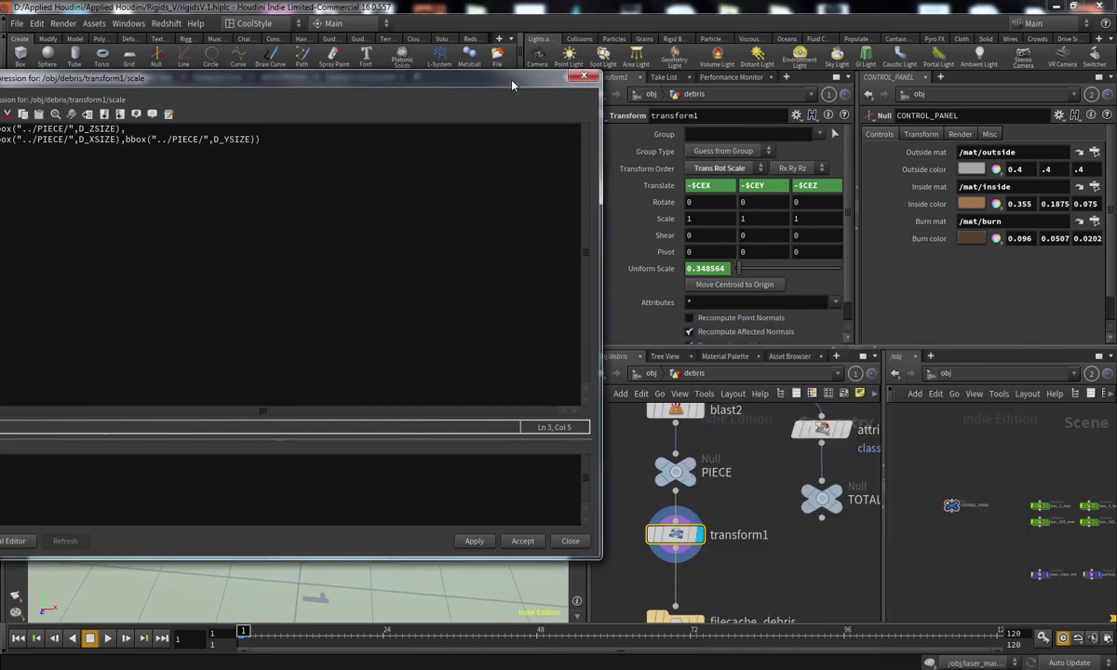
pyautogui.moveTo(279, 78); pyautogui.dragTo(628, 154)
pyautogui.click(630, 215)
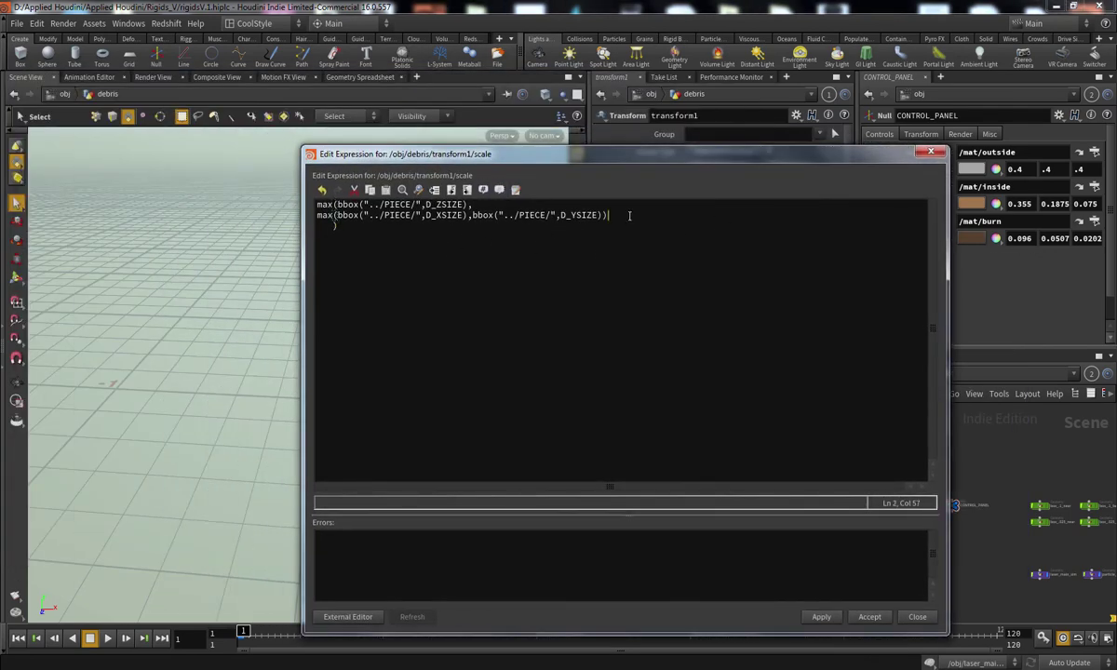
pyautogui.press('Return')
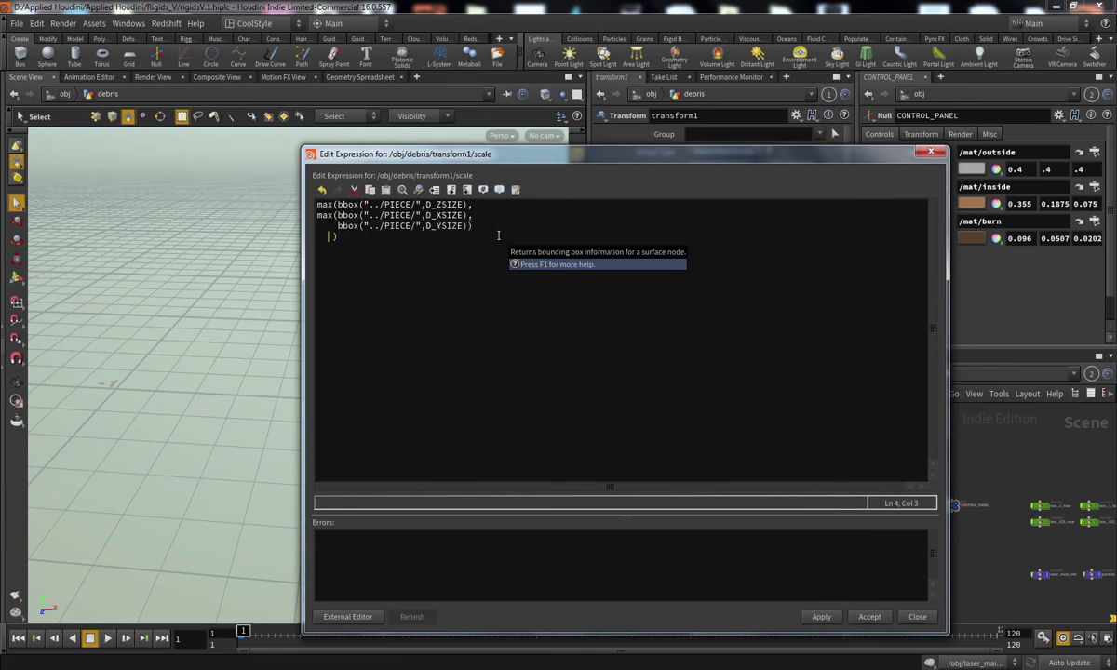
pyautogui.click(821, 617)
pyautogui.moveTo(651, 153); pyautogui.dragTo(286, 157)
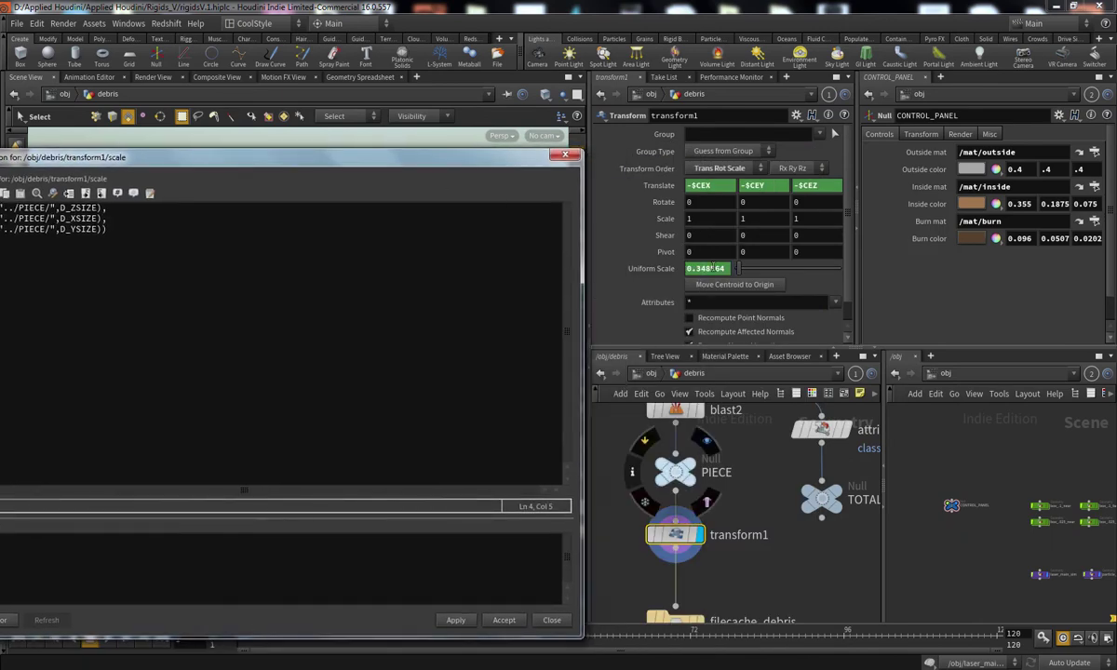
# Step: Insert 1.0 / on a new line before the nested max expression and accept it as transform1's Uniform Scale
pyautogui.moveTo(386, 154); pyautogui.dragTo(680, 158)
pyautogui.click(380, 228)
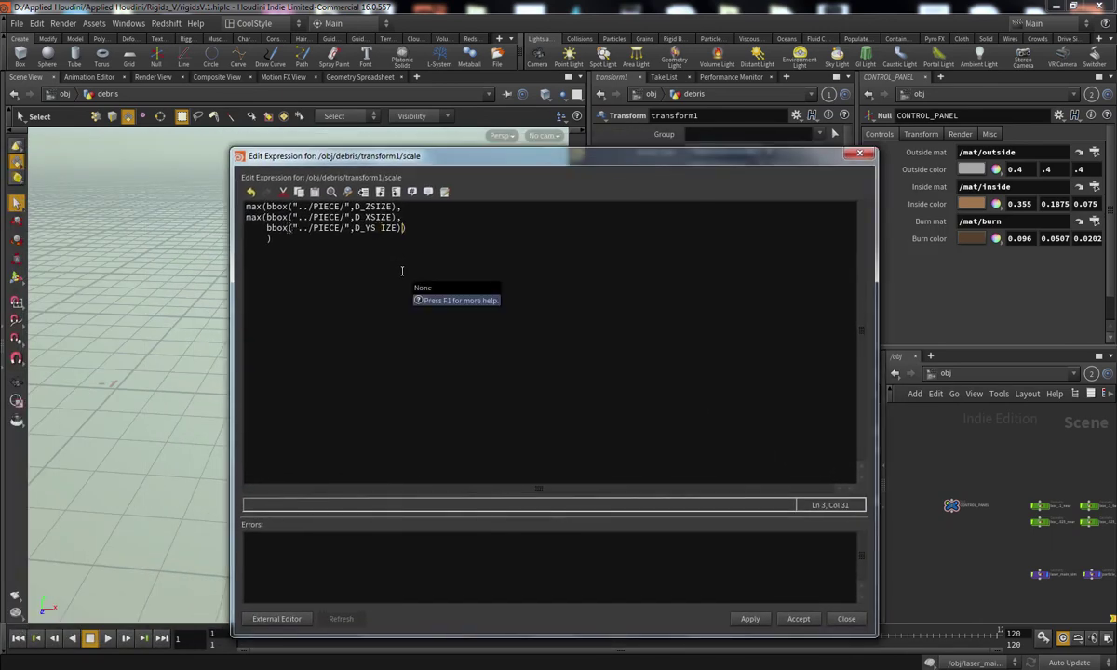
pyautogui.click(398, 217)
pyautogui.moveTo(411, 149); pyautogui.dragTo(391, 126)
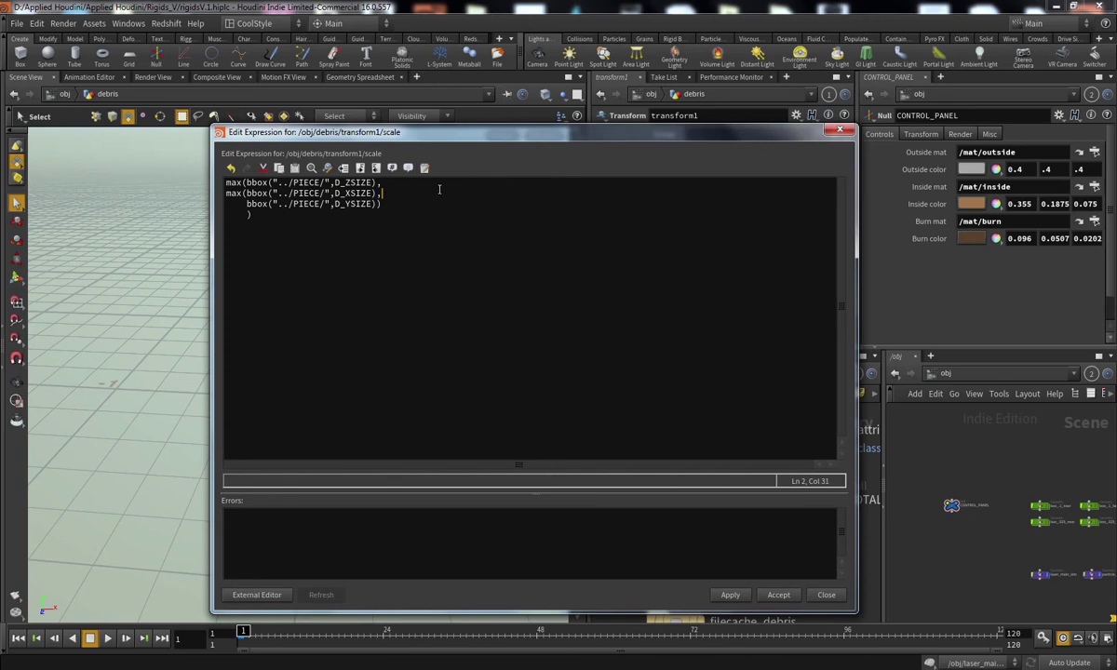
pyautogui.moveTo(473, 137); pyautogui.dragTo(563, 322)
pyautogui.click(492, 373)
pyautogui.press('Home')
pyautogui.press('Return')
pyautogui.press('Up')
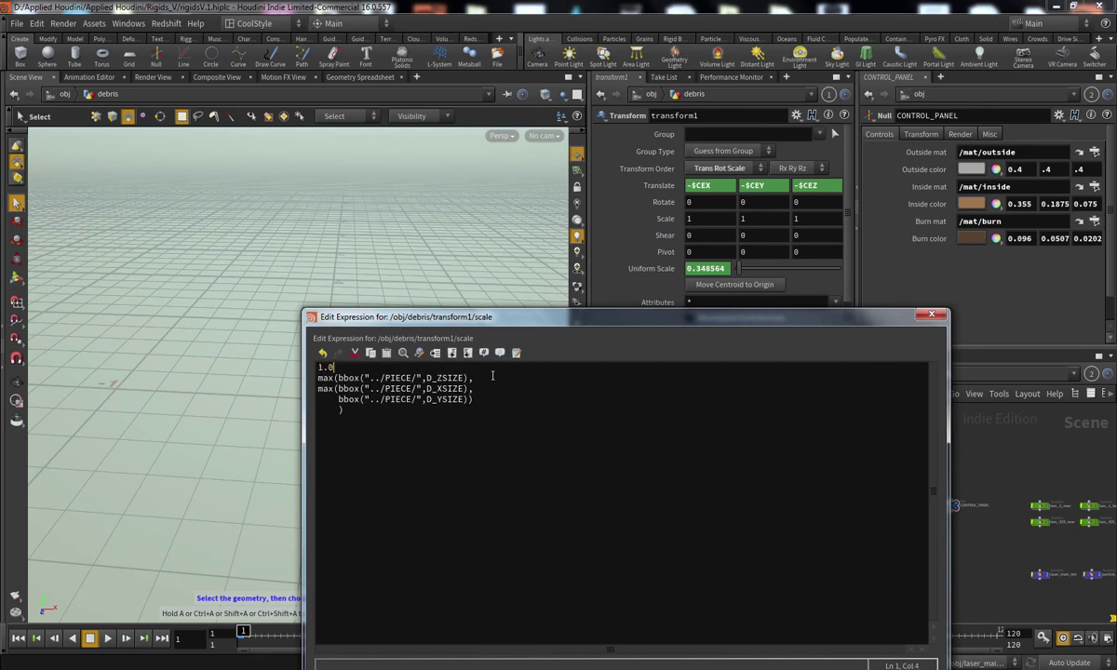
pyautogui.moveTo(642, 316); pyautogui.dragTo(377, 176)
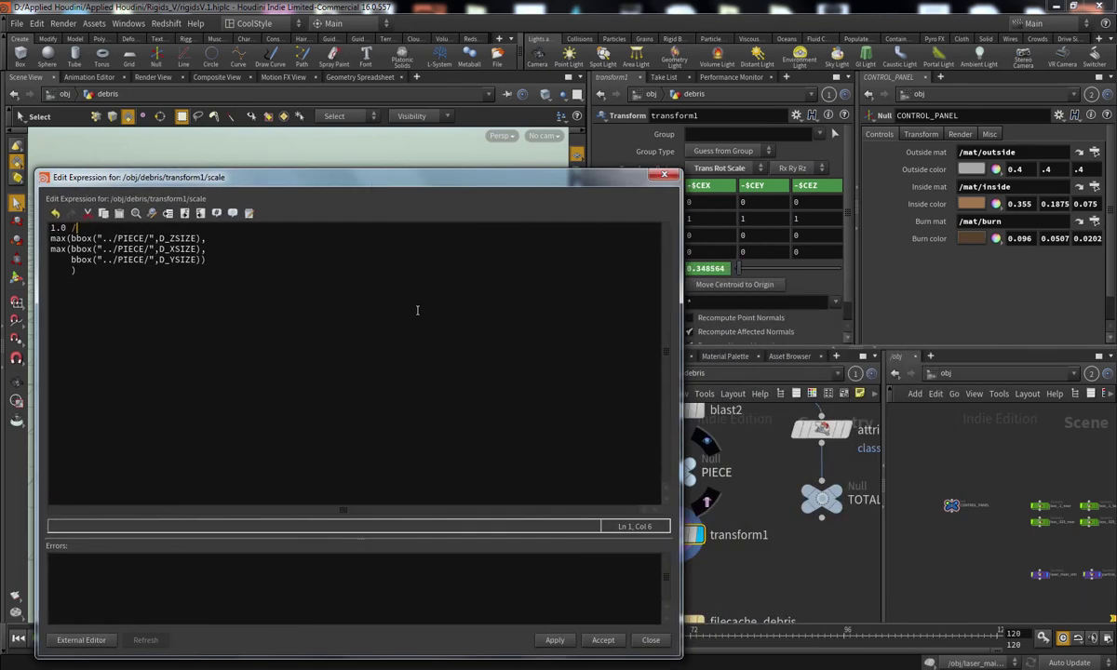
pyautogui.click(554, 640)
pyautogui.moveTo(575, 186); pyautogui.dragTo(451, 175)
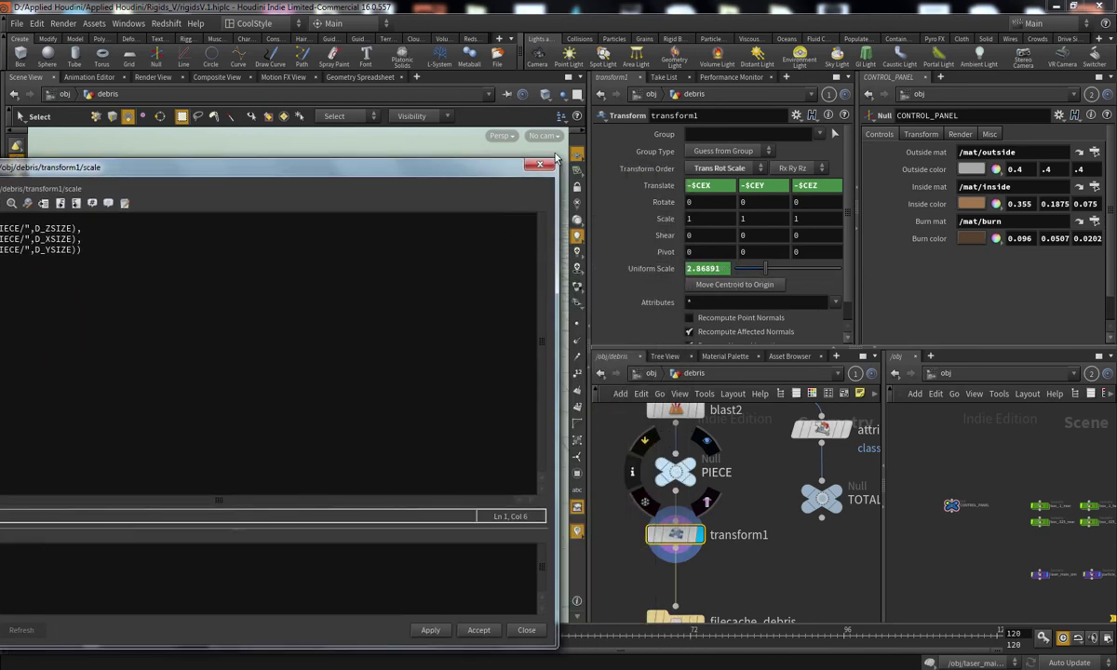
pyautogui.click(478, 631)
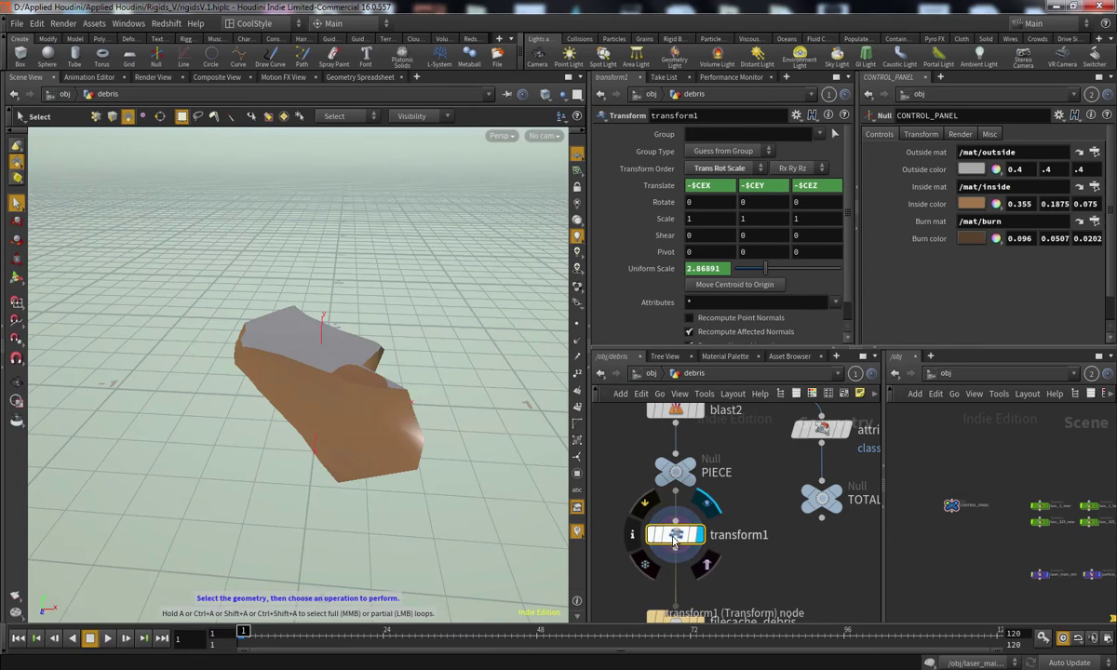
# Step: Inspect transform1's bounding-box size information and display the original PIECE geometry for comparison
pyautogui.moveTo(678, 542); pyautogui.dragTo(682, 523, button='middle')
pyautogui.middleClick(682, 523)
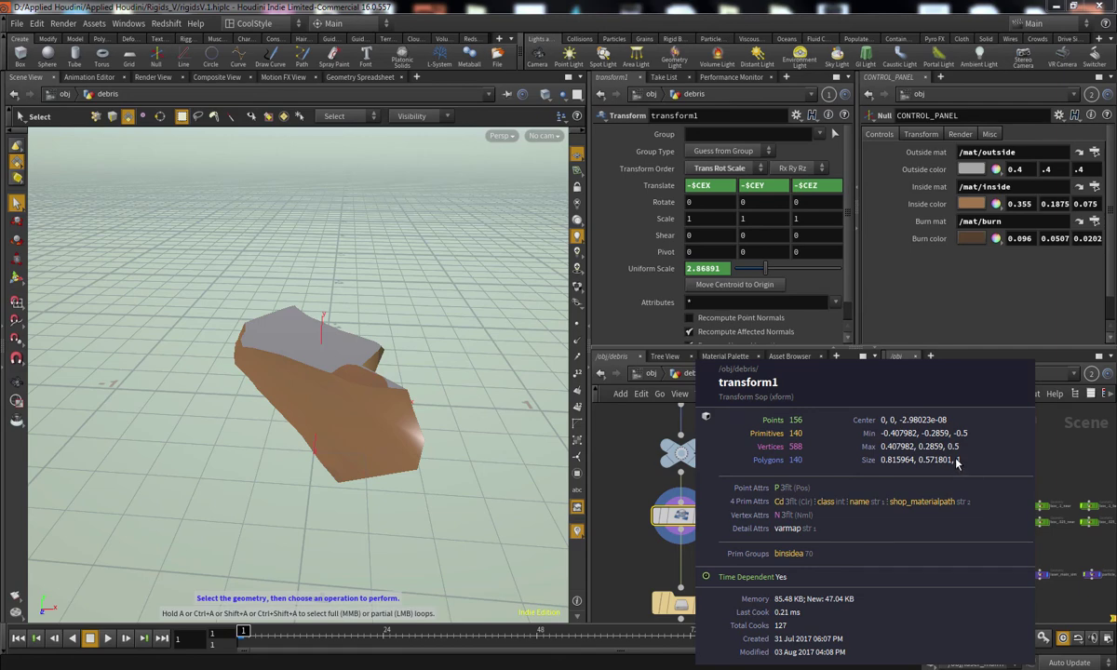
pyautogui.click(655, 517)
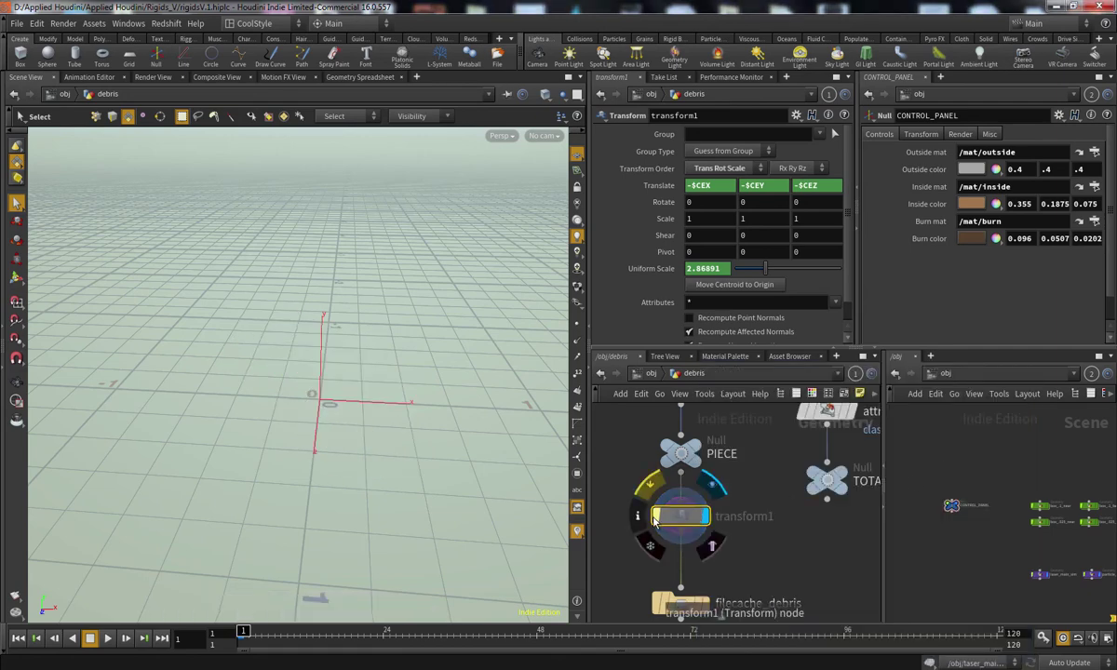
pyautogui.click(649, 483)
pyautogui.click(684, 456)
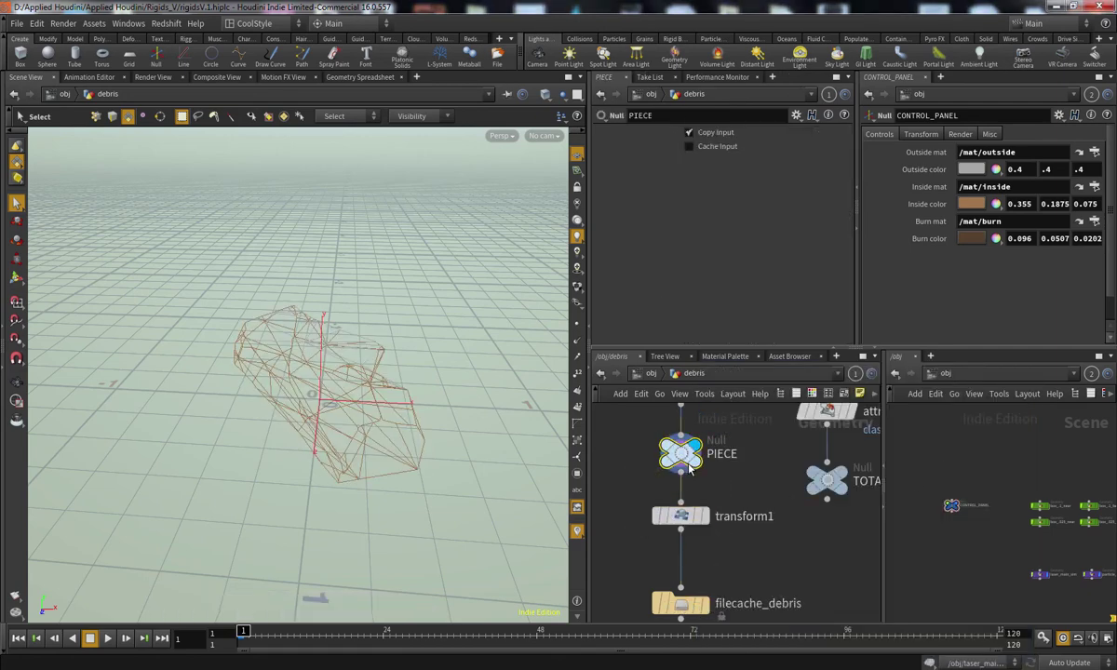
# Step: Display transform1 with bypass on to view the unscaled piece, and re-enable it to compare the result at the origin
pyautogui.click(655, 518)
pyautogui.click(657, 516)
pyautogui.click(655, 517)
pyautogui.click(655, 518)
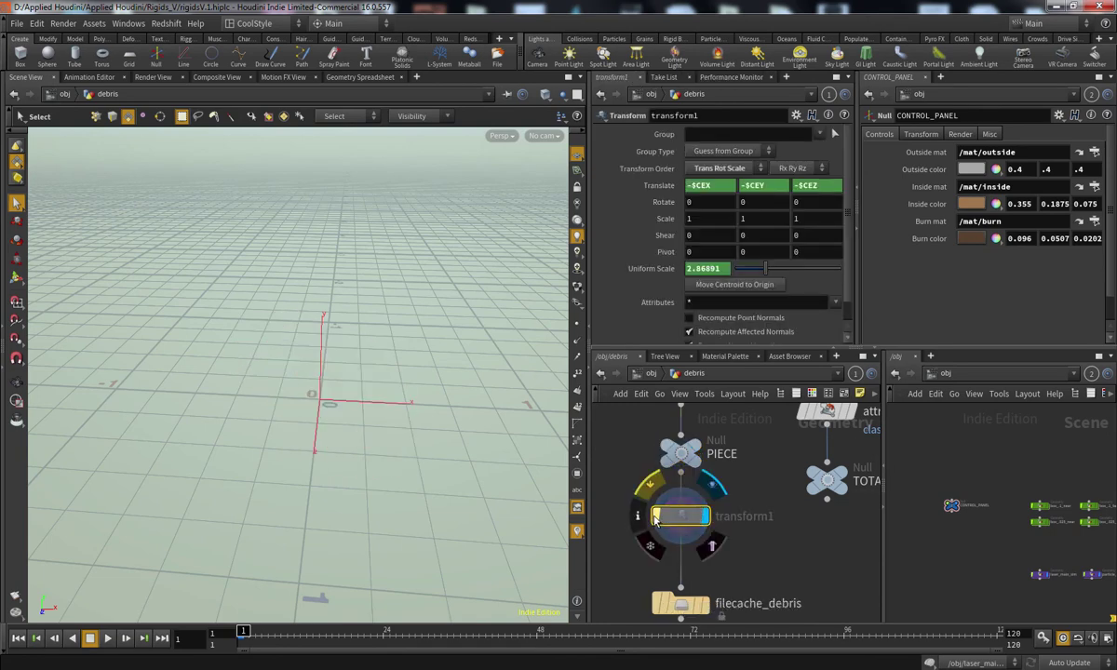
pyautogui.hotkey('space', 'g')
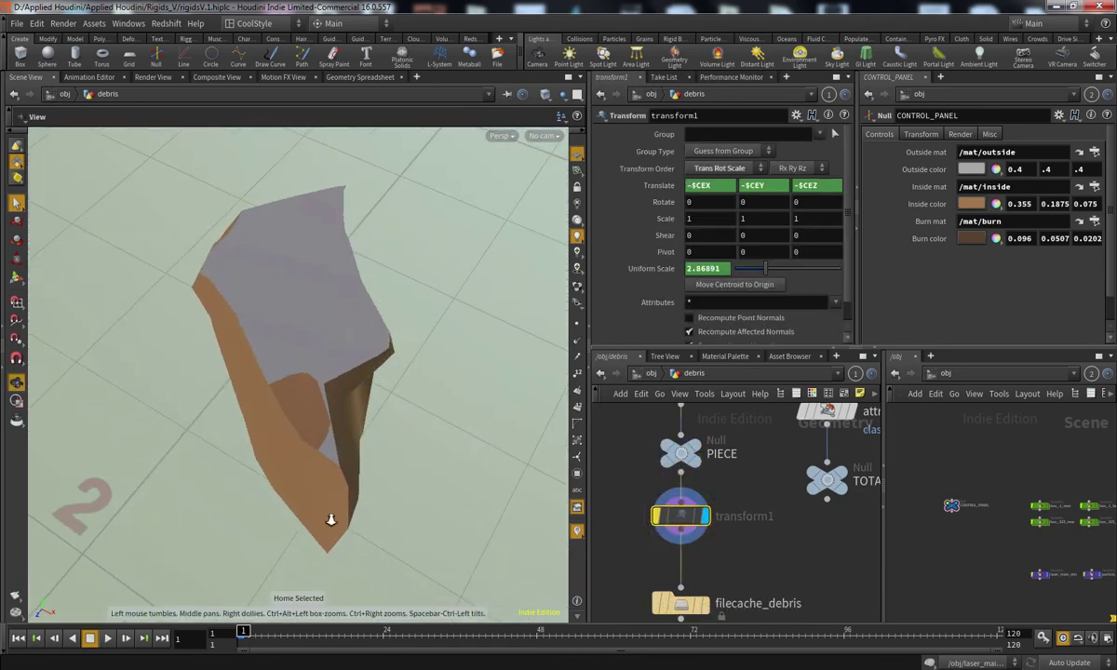
pyautogui.scroll(-5, 346, 486)
pyautogui.moveTo(346, 486); pyautogui.dragTo(439, 391)
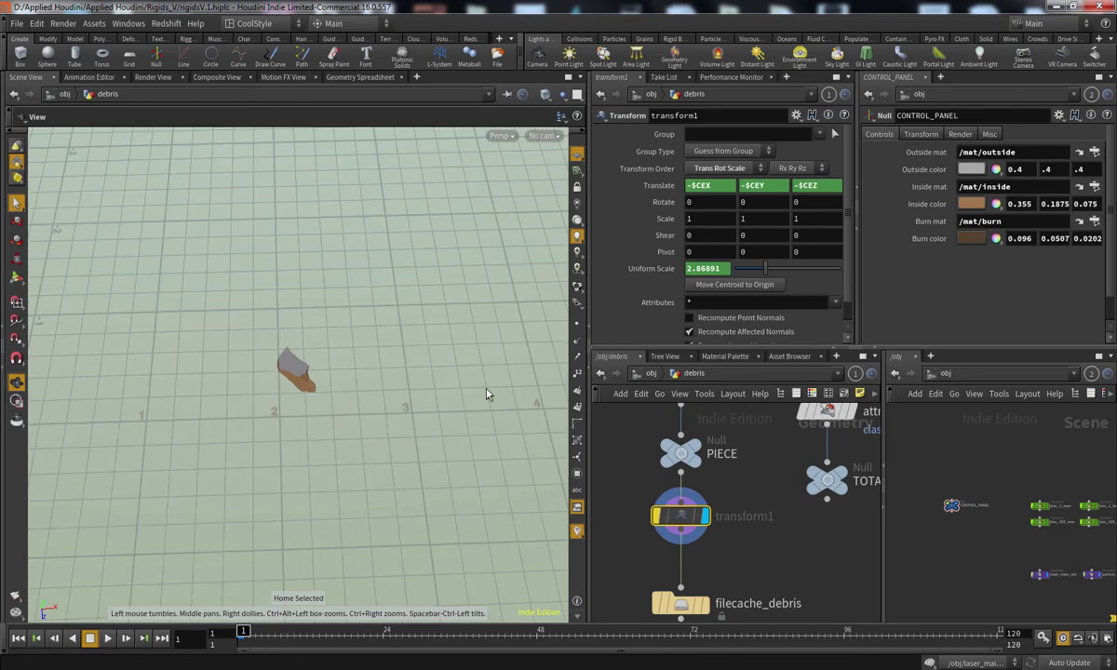
pyautogui.click(656, 516)
pyautogui.moveTo(283, 518); pyautogui.dragTo(369, 351)
# Step: Check transform1's bounding-box size information at frames 1, 2 and 3
pyautogui.middleClick(684, 518)
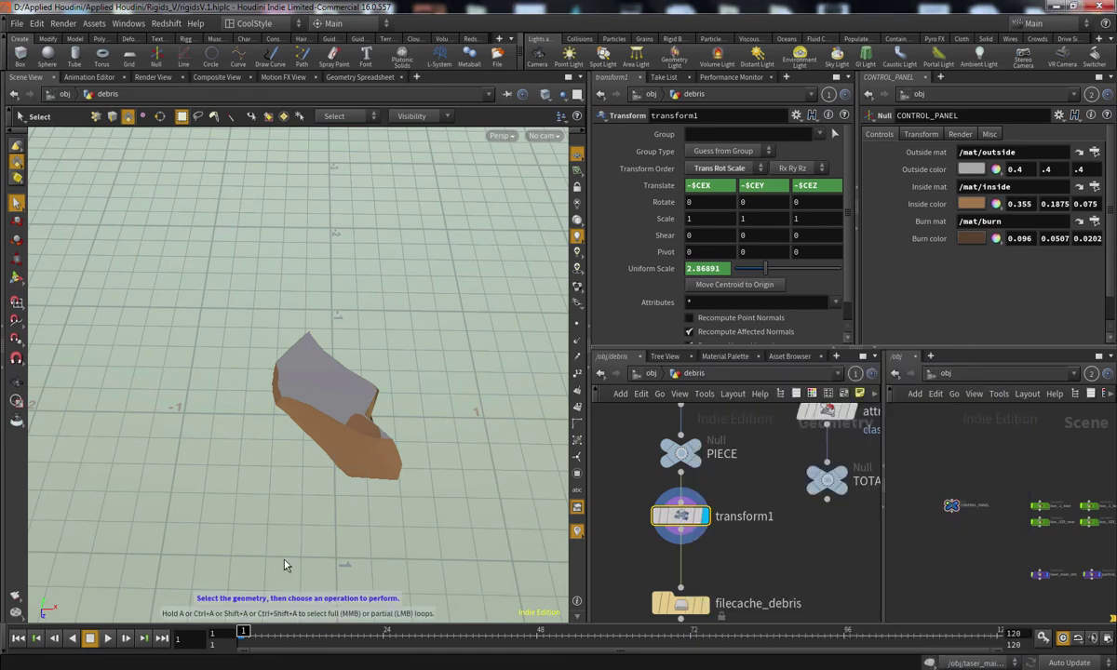
pyautogui.press('Right')
pyautogui.middleClick(689, 541)
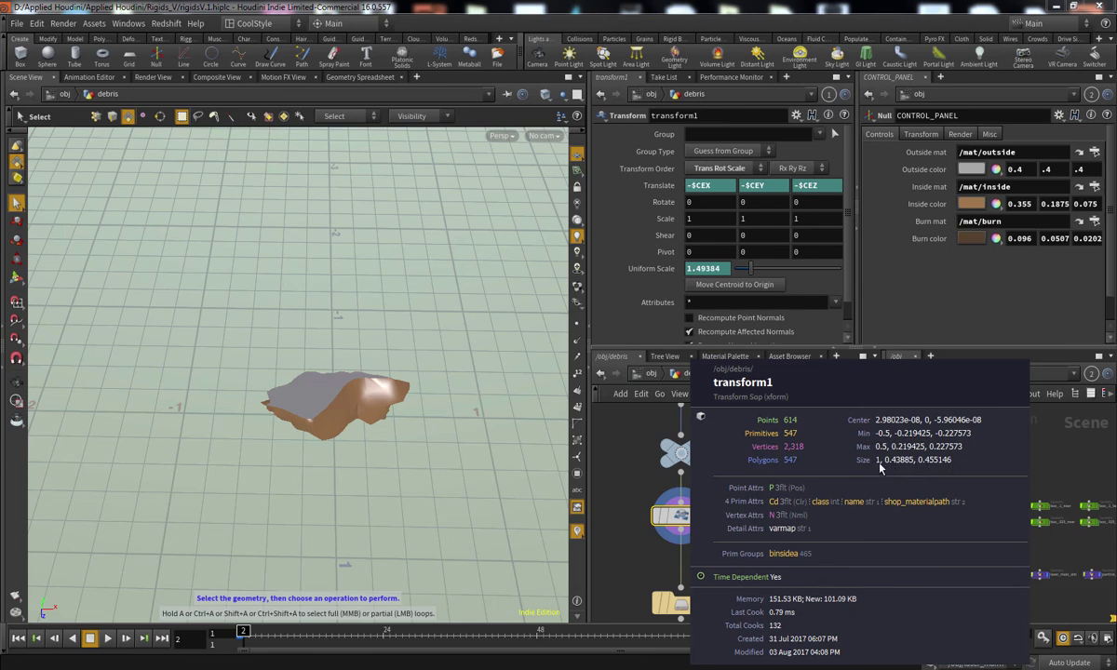
pyautogui.press('Right')
pyautogui.middleClick(661, 493)
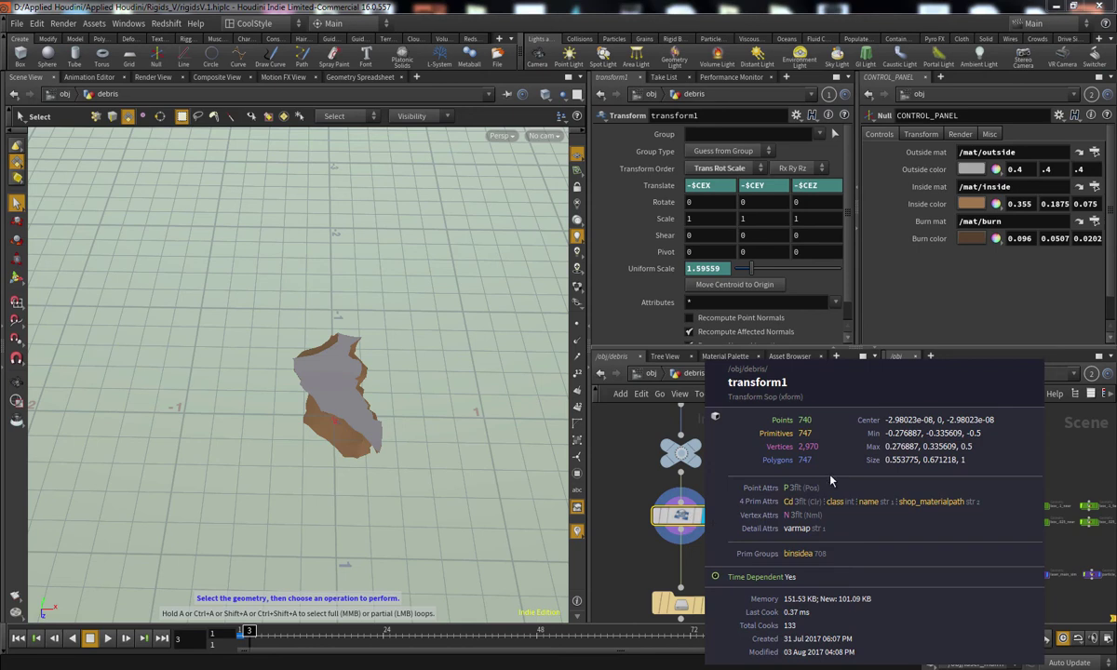
# Step: Step forward through the following frames to compare the scaled debris pieces, and return to frame 1
pyautogui.press('Right')
pyautogui.press('Right')
pyautogui.press('Right')
pyautogui.press('Right')
pyautogui.press('Right')
pyautogui.press('Right')
pyautogui.press('Left')
pyautogui.press('Left')
pyautogui.press('Left')
pyautogui.press('Left')
pyautogui.press('Left')
pyautogui.press('Left')
pyautogui.press('Left')
pyautogui.press('Left')
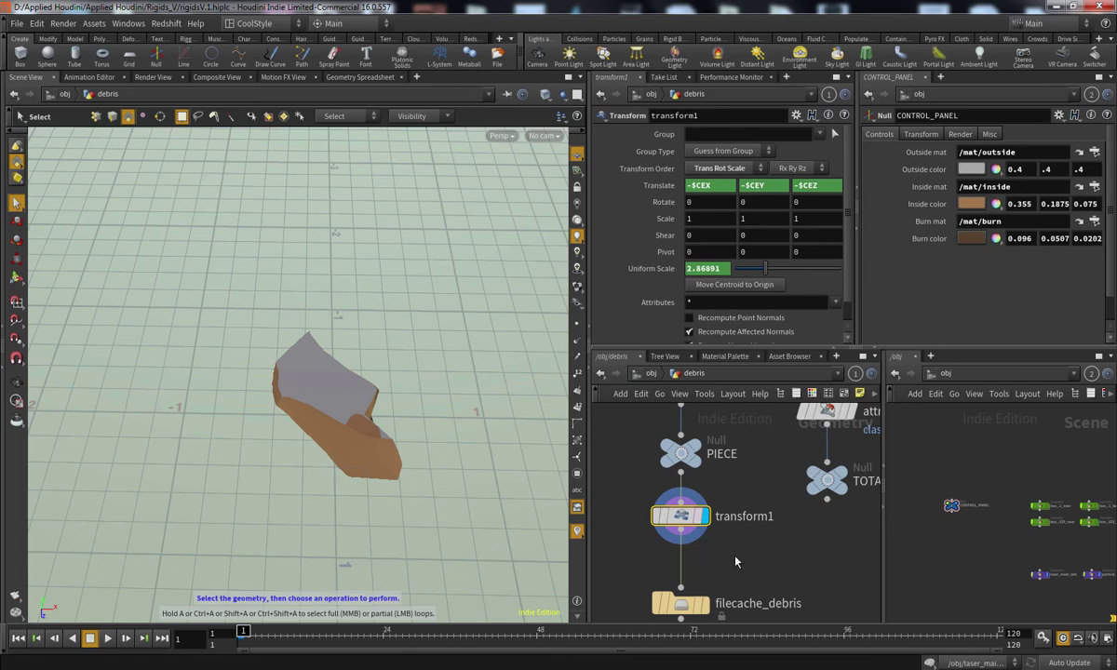
# Step: Insert a Rest Position node between transform1 and filecache_debris, display it and inspect its node information
pyautogui.moveTo(735, 561); pyautogui.dragTo(744, 479, button='middle')
pyautogui.scroll(2, 687, 462)
pyautogui.press('Tab')
pyautogui.write('res')
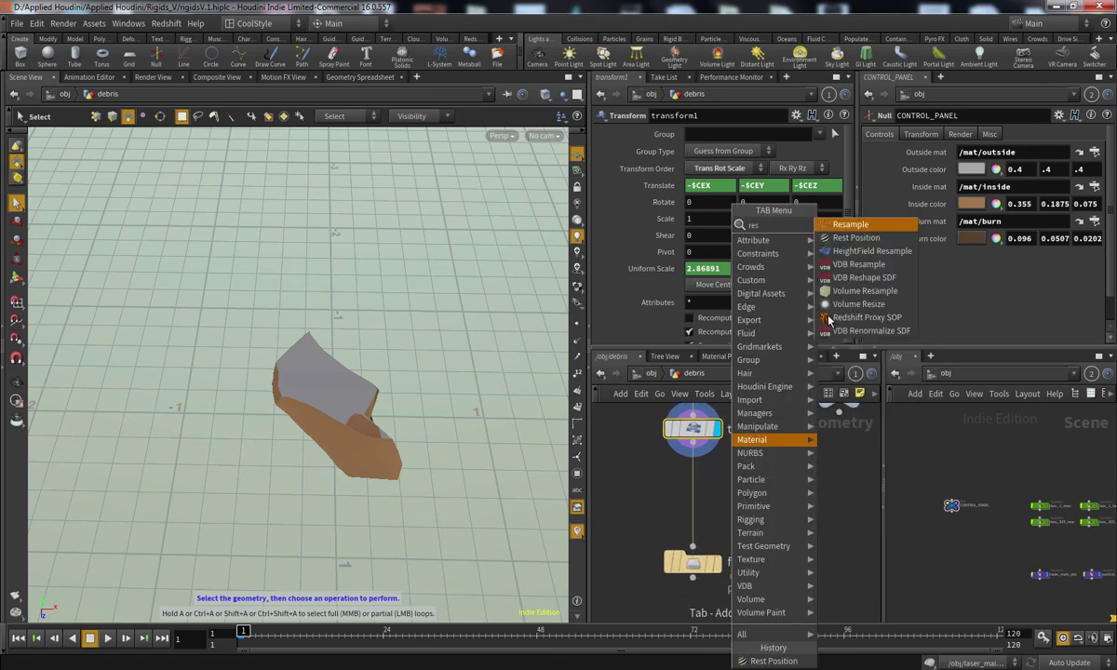
pyautogui.click(855, 237)
pyautogui.click(693, 485)
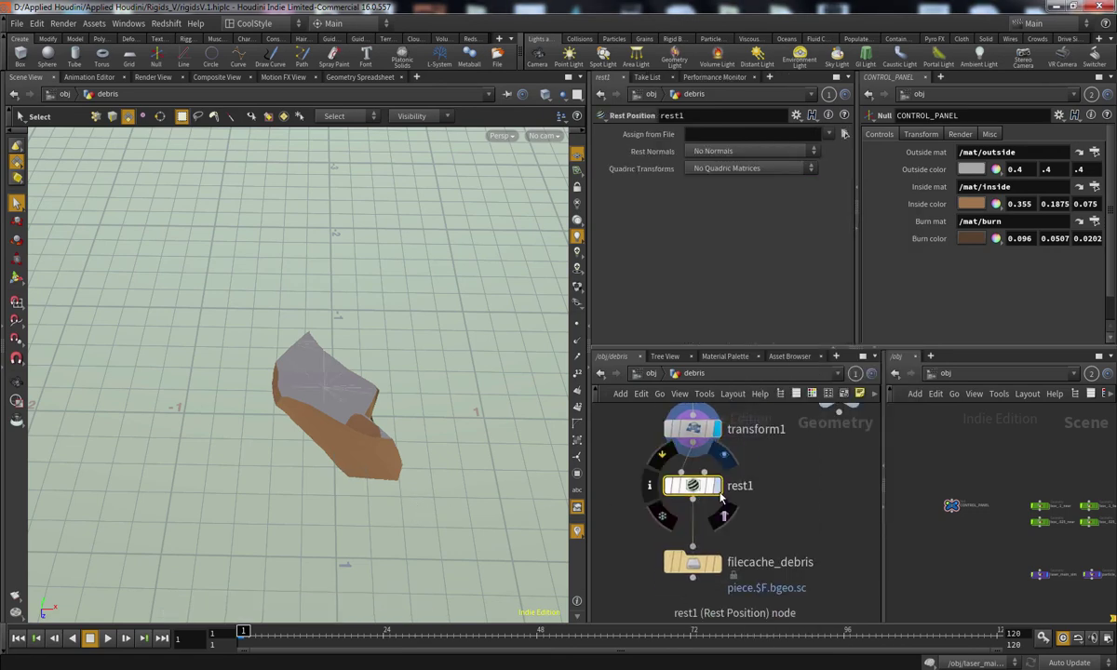
pyautogui.click(717, 485)
pyautogui.keyDown('alt'); pyautogui.moveTo(307, 435); pyautogui.dragTo(264, 331); pyautogui.keyUp('alt')
pyautogui.moveTo(351, 459); pyautogui.dragTo(437, 479)
pyautogui.middleClick(702, 488)
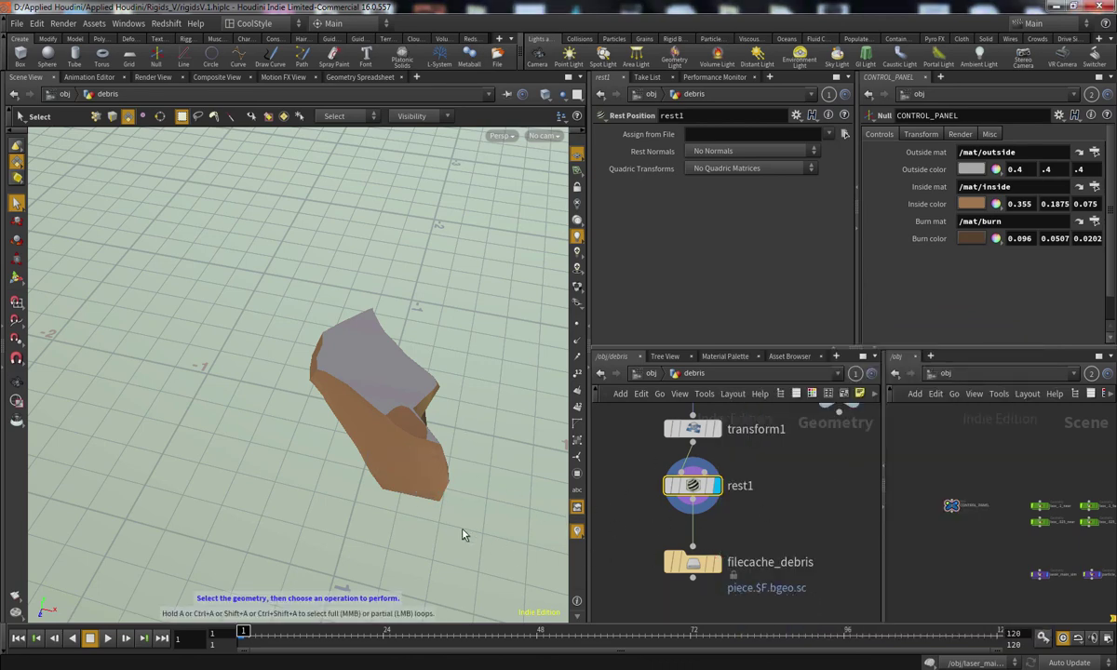
# Step: Display the filecache_debris node, enable Load from Disk and view the cached piece at frame 1
pyautogui.moveTo(462, 486)
pyautogui.mouseDown()
pyautogui.moveTo(416, 476)
pyautogui.moveTo(459, 491)
pyautogui.mouseUp()
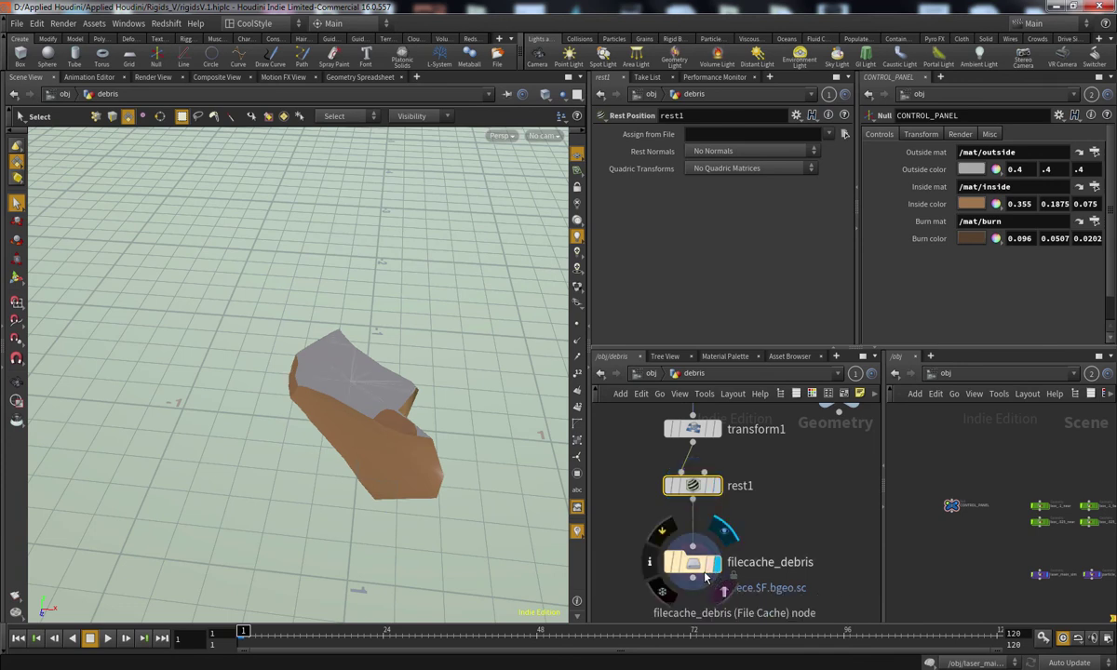
pyautogui.click(693, 562)
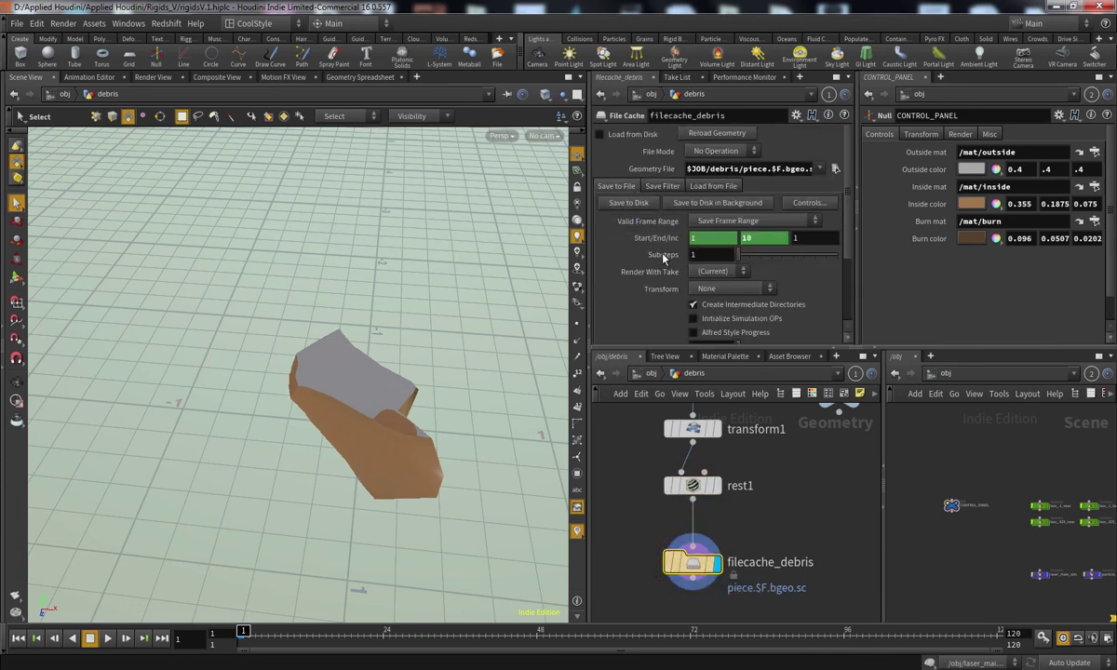
pyautogui.click(600, 135)
pyautogui.moveTo(356, 591); pyautogui.dragTo(242, 634)
pyautogui.press('Escape')
pyautogui.moveTo(279, 553); pyautogui.dragTo(474, 389)
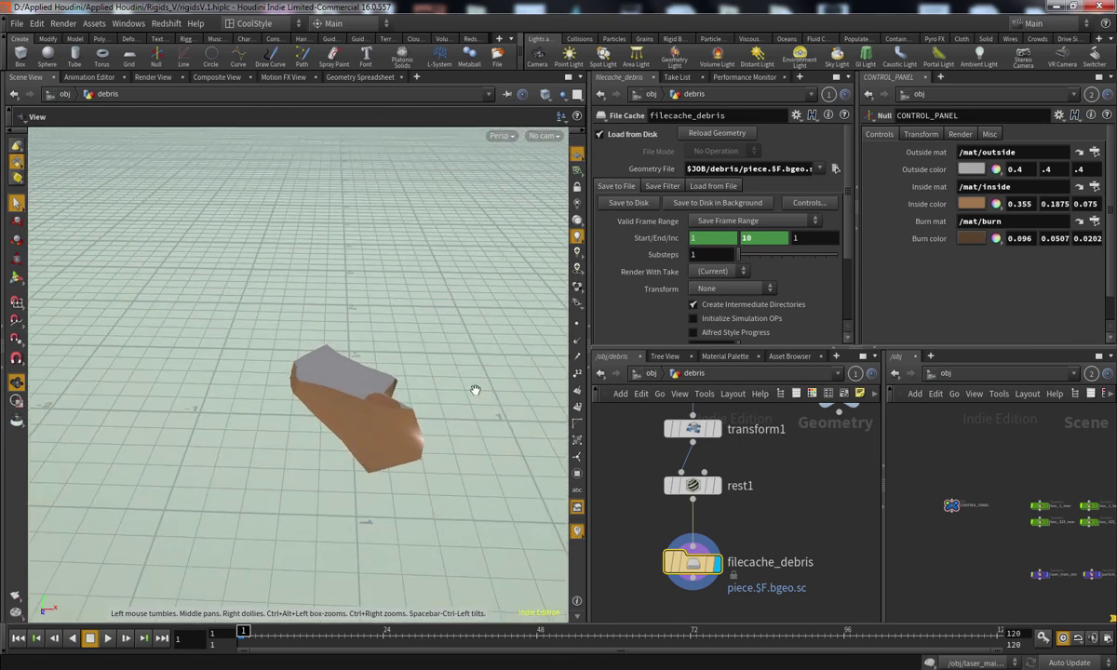